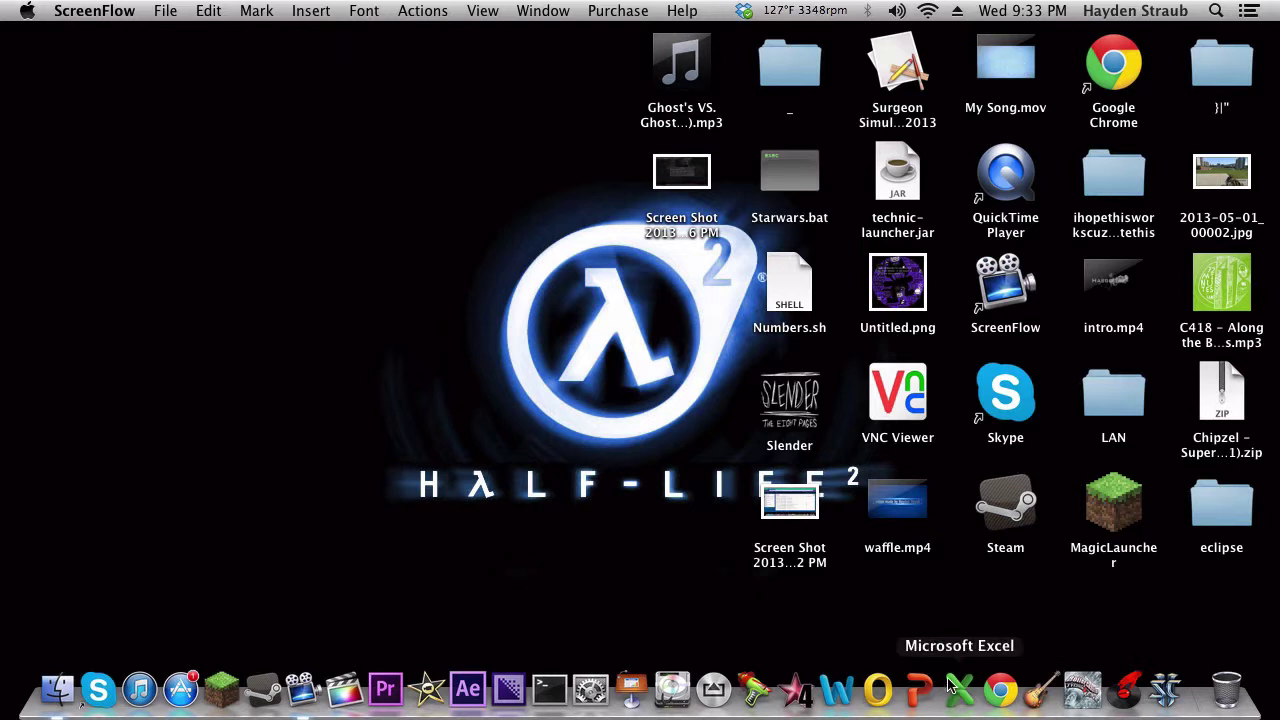
Open Google Chrome and search the web for "tmpdisk for mac".
click(1003, 688)
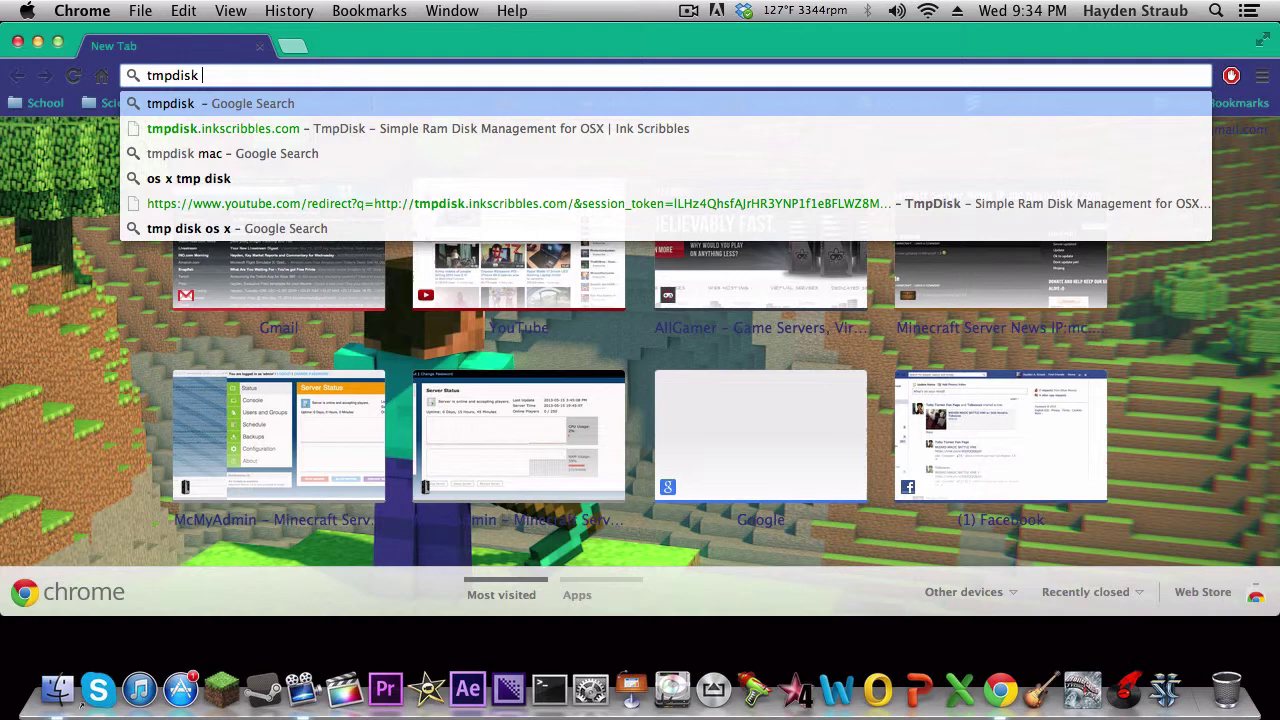
text(for m)
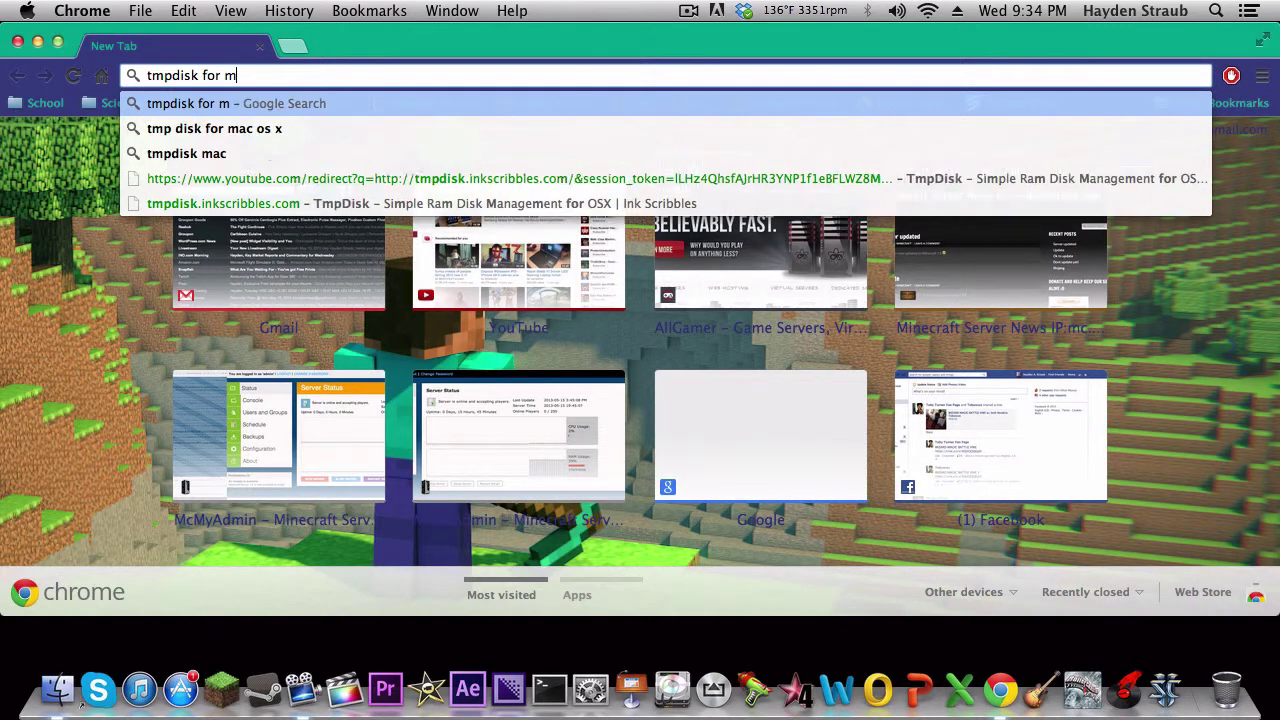
text(ac)
key(shift+Return)
drag(377, 37, 344, 112)
click(18, 42)
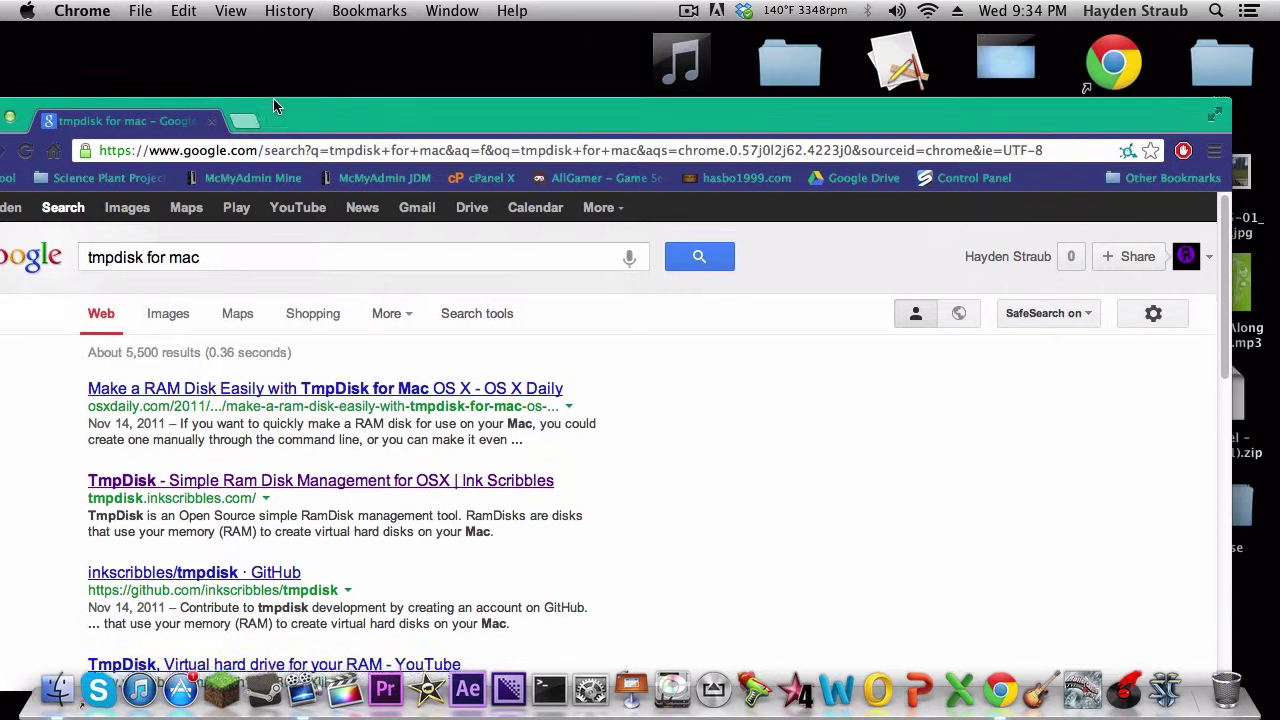
double_click(275, 107)
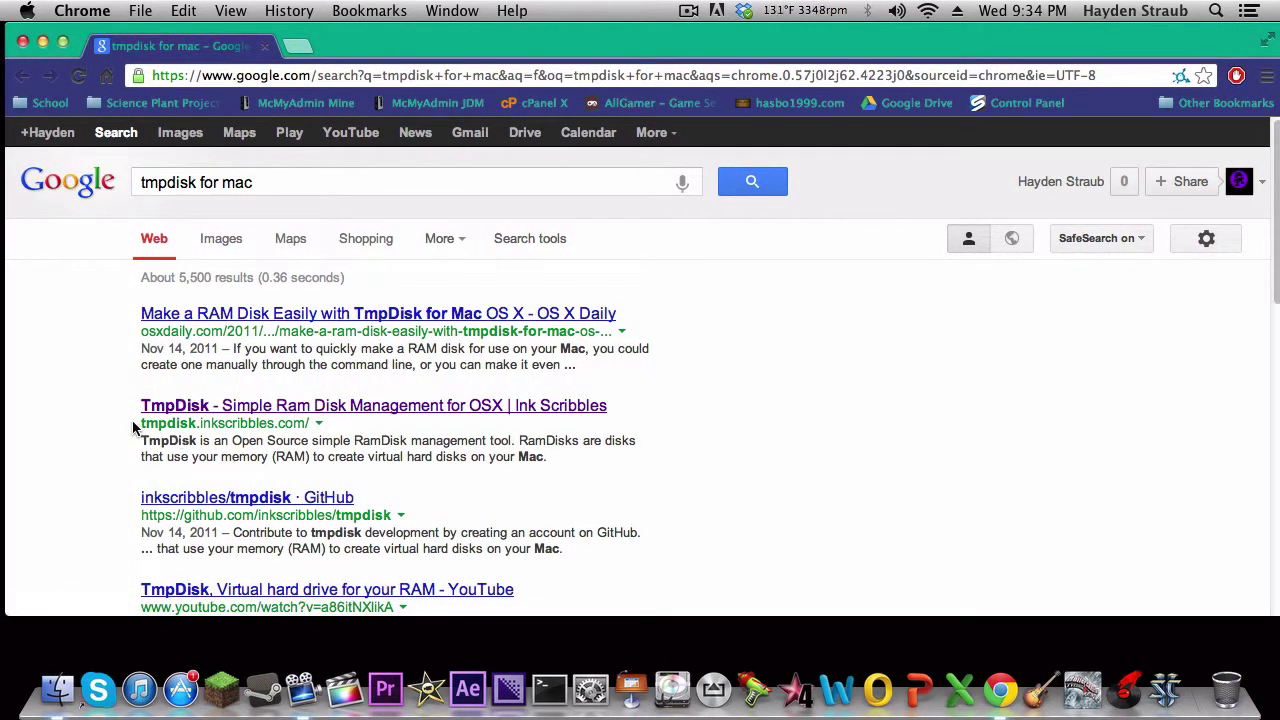
Open the TmpDisk page on tmpdisk.inkscribbles.com from the results and find its download section.
drag(133, 424, 373, 428)
click(366, 410)
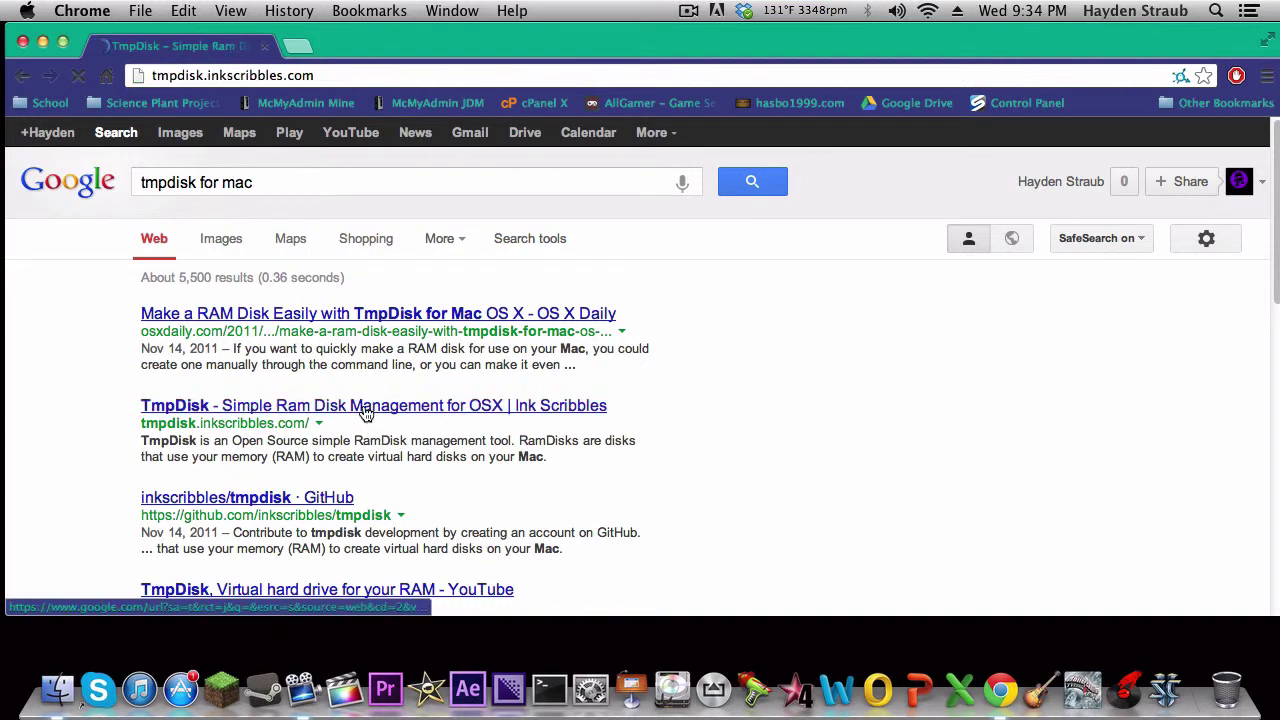
scroll(340, 440, down, 3)
scroll(348, 445, down, 5)
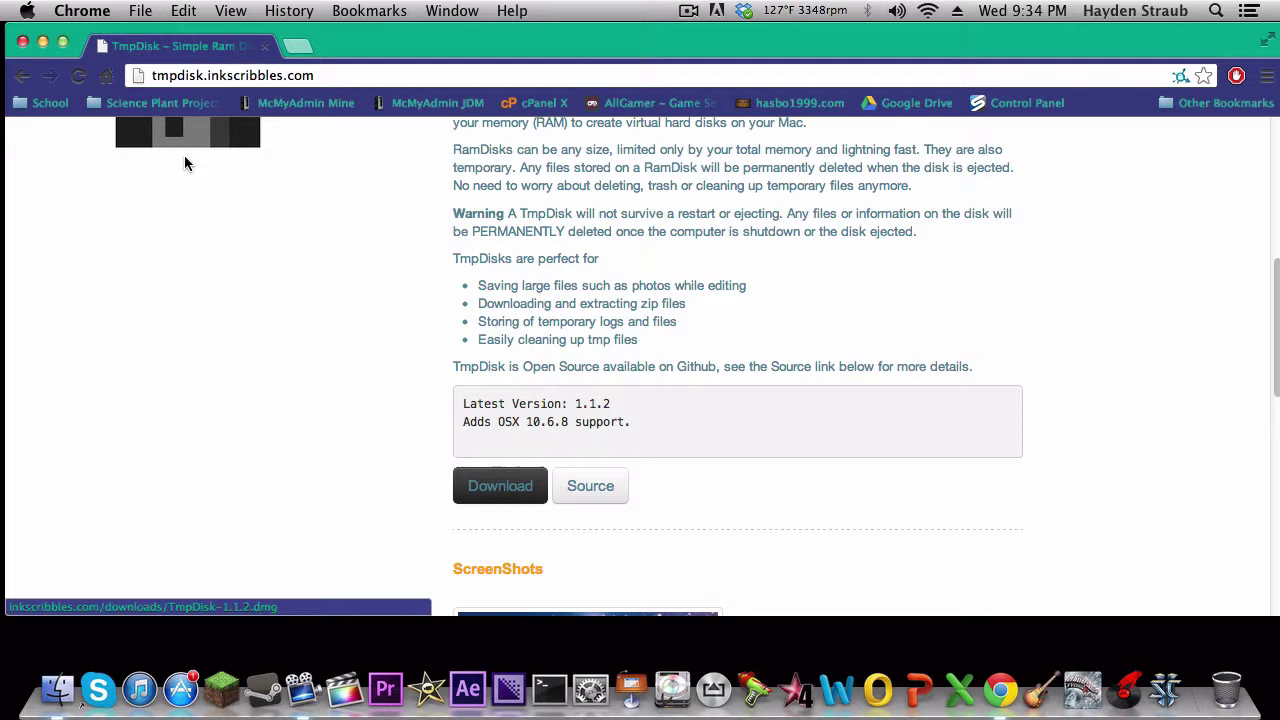
Quit Google Chrome.
click(82, 10)
mouse_move(133, 157)
click(125, 296)
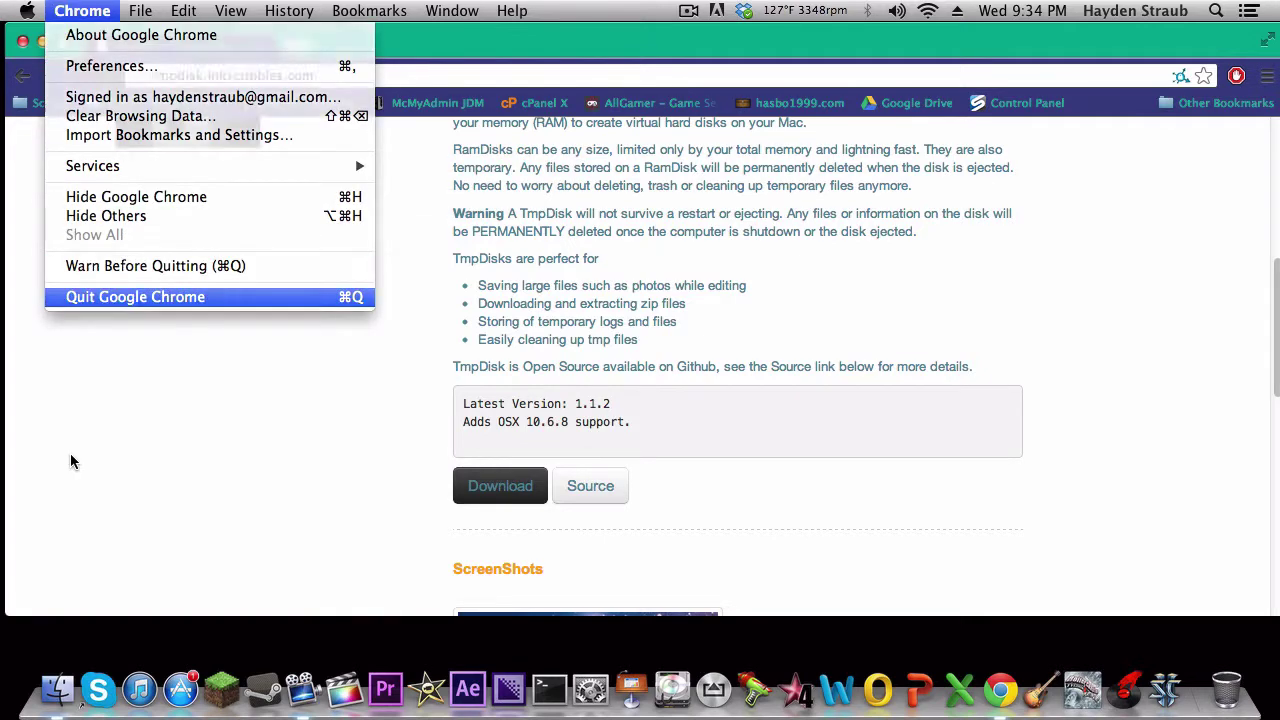
Show the Applications folder in Finder and clean up its icons by name.
click(57, 690)
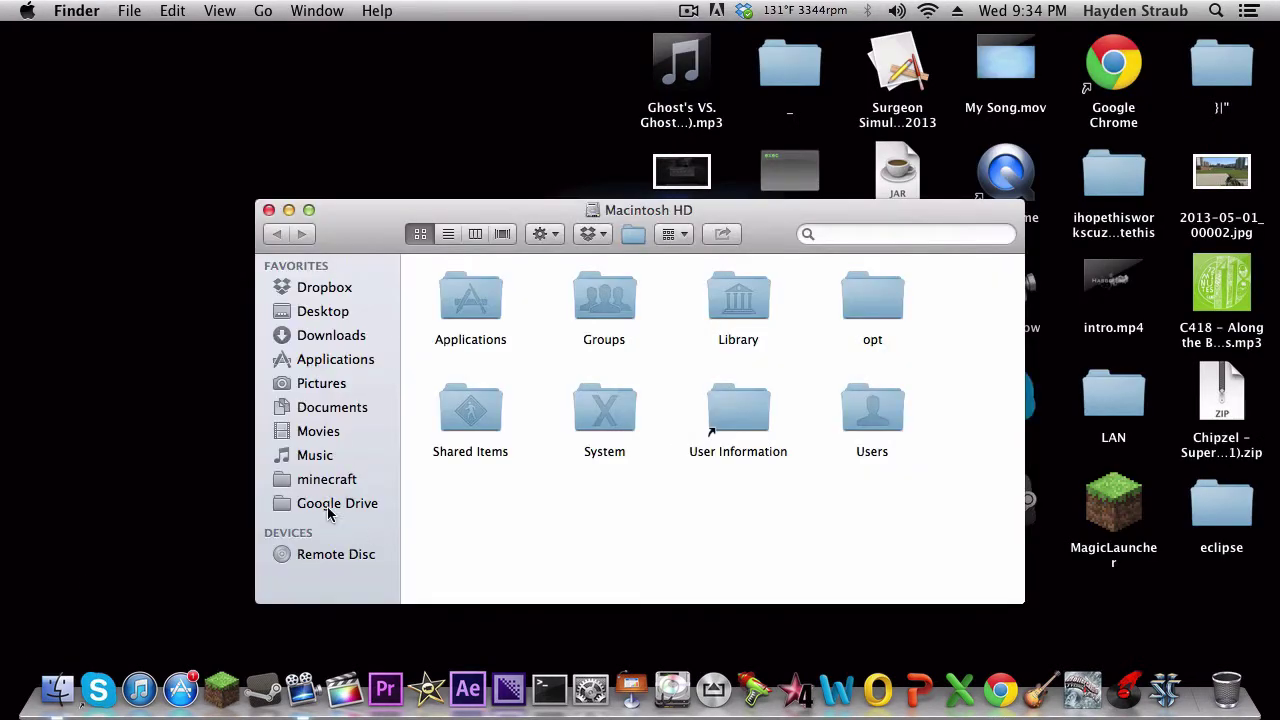
click(310, 340)
click(331, 361)
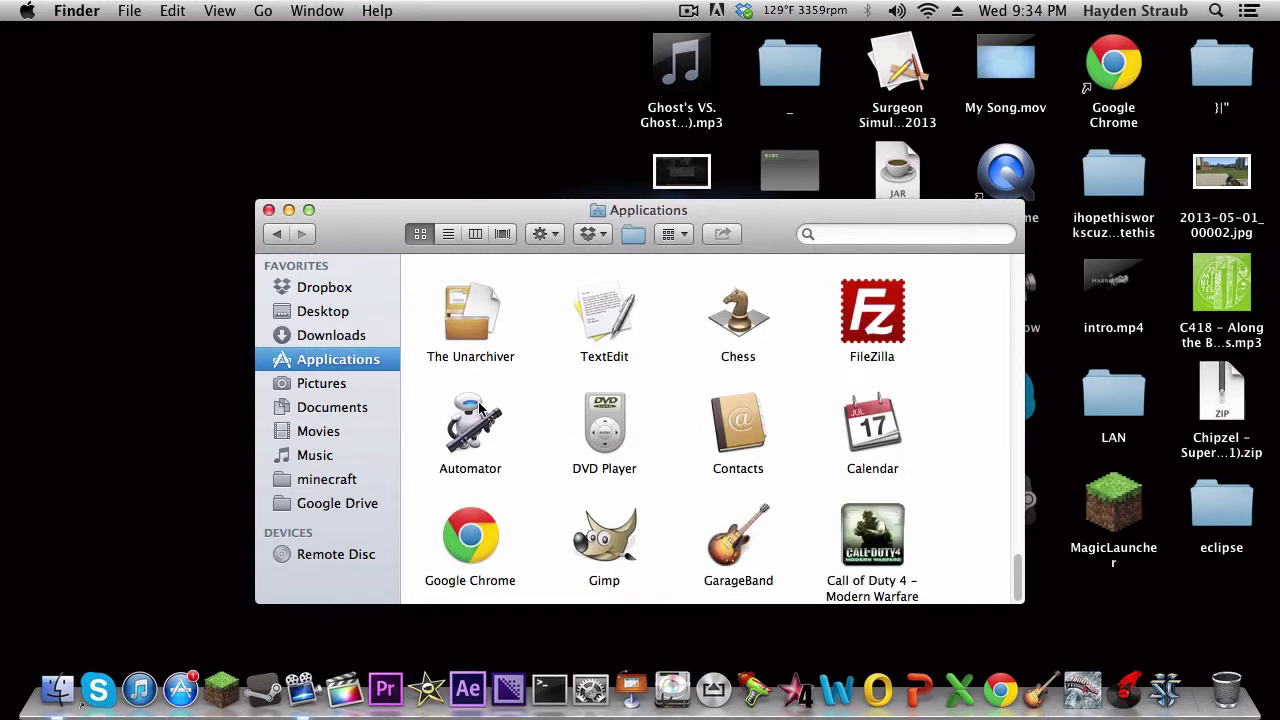
click(548, 236)
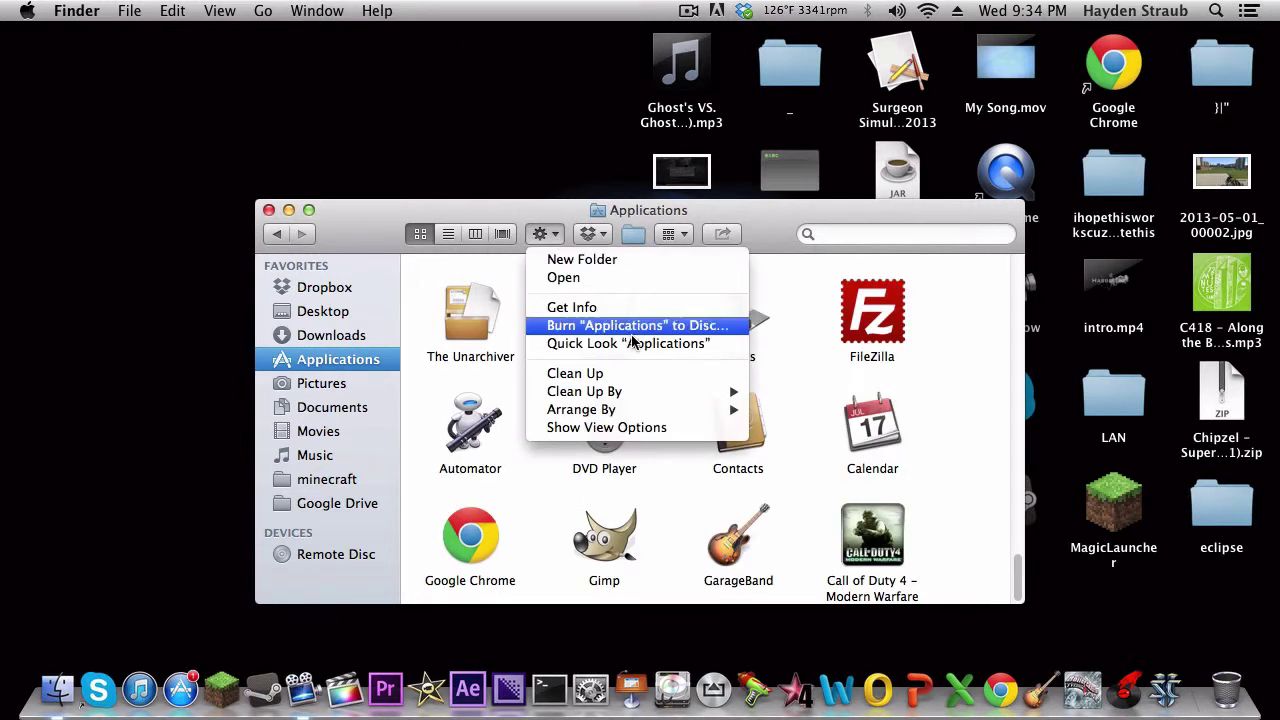
mouse_move(622, 391)
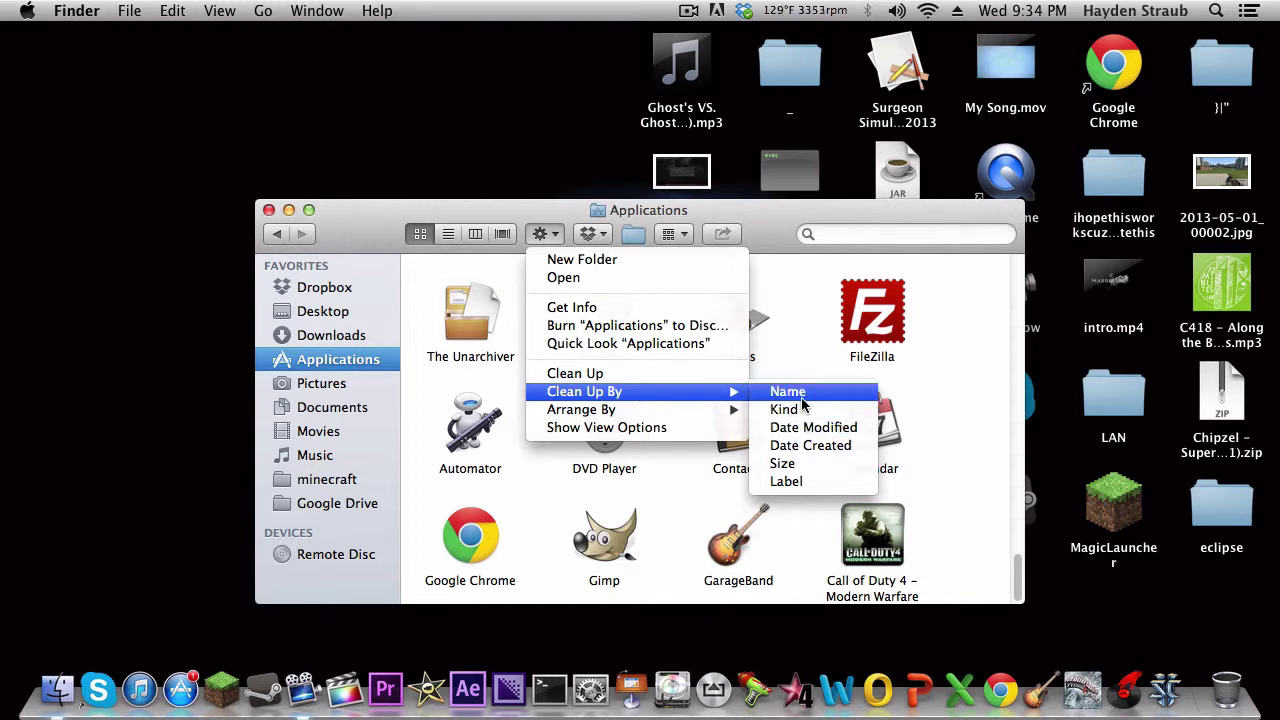
click(788, 391)
Launch TmpDisk from Applications with automatic update checks allowed, and close the Finder window.
click(750, 452)
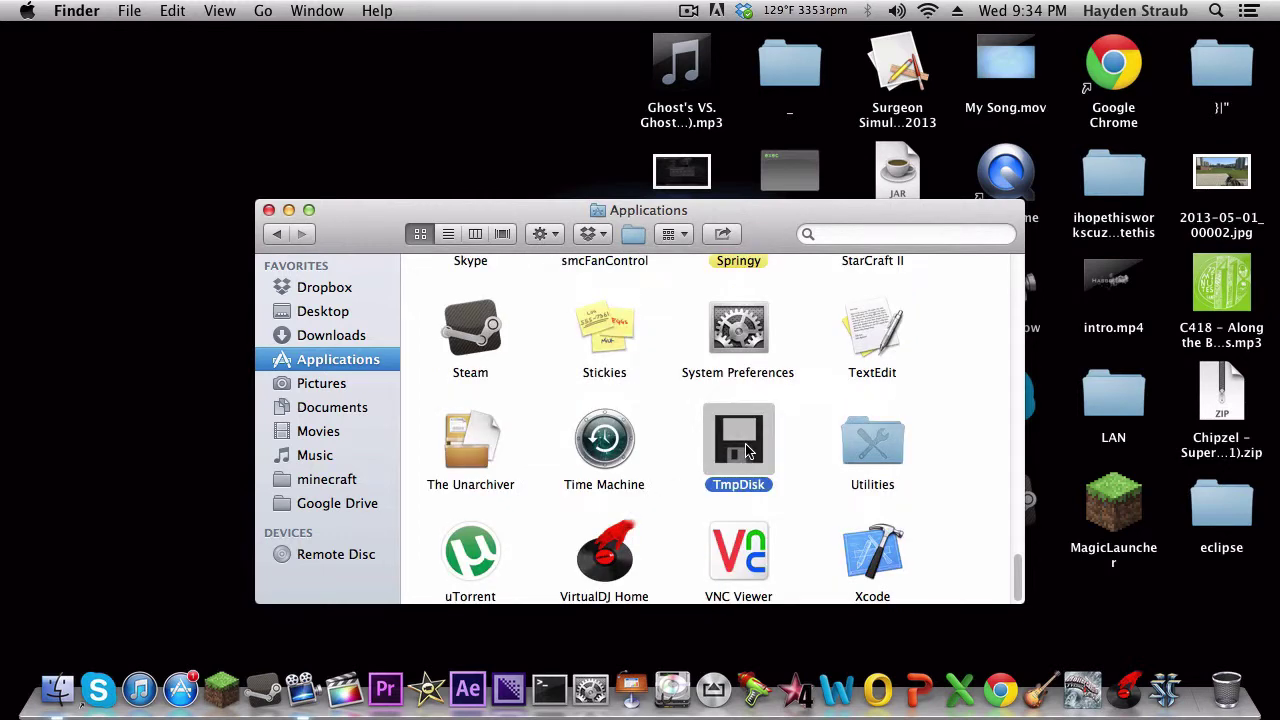
double_click(745, 452)
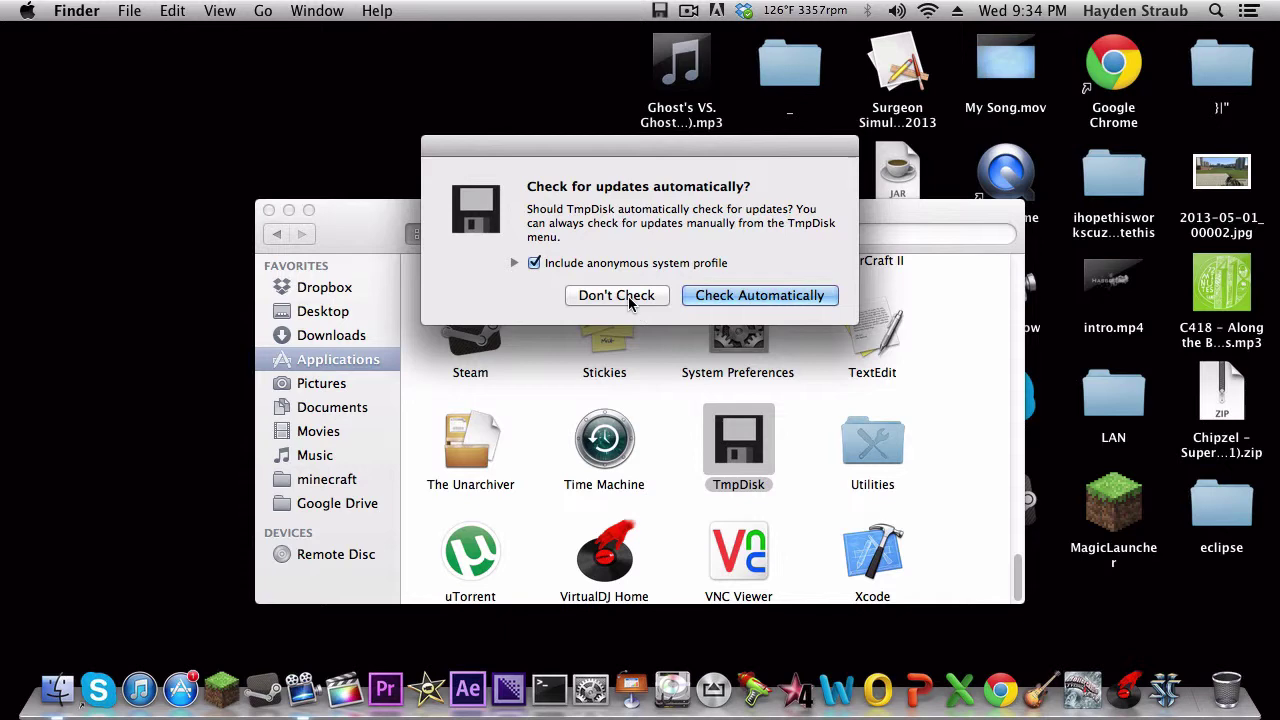
click(730, 297)
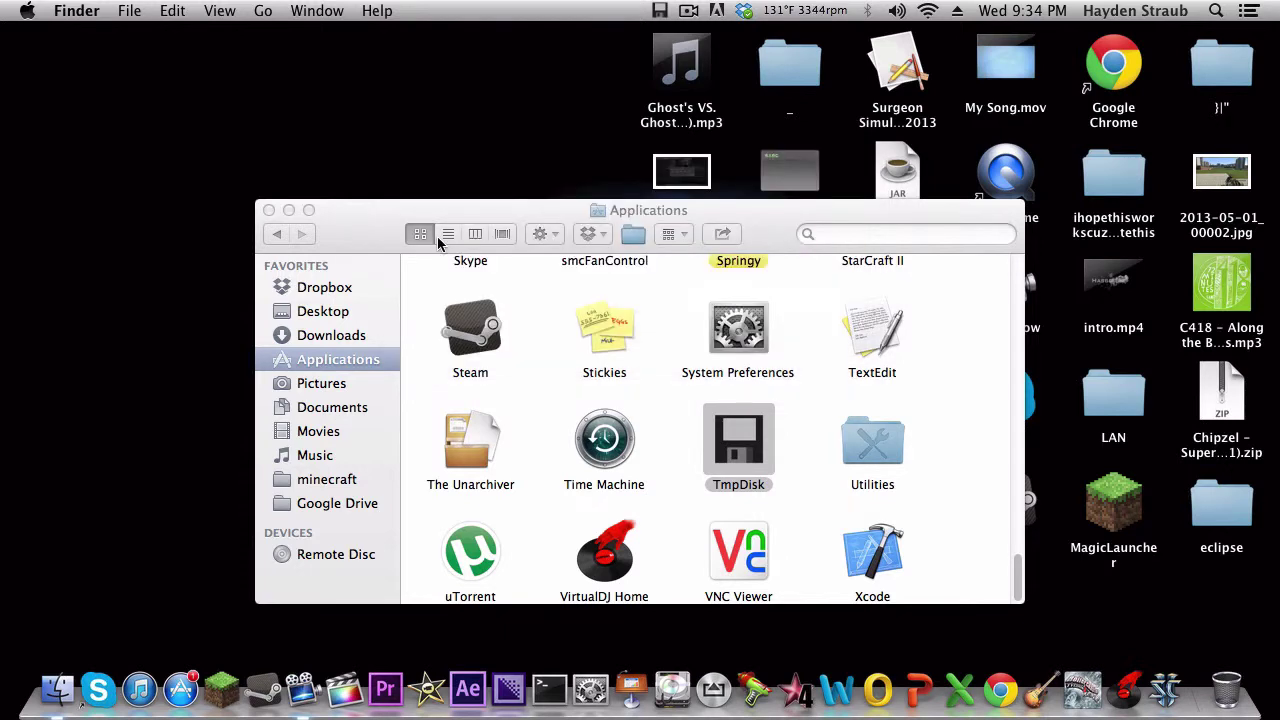
click(269, 211)
Start a new TmpDisk named "Video" with Advanced Mode enabled.
click(662, 9)
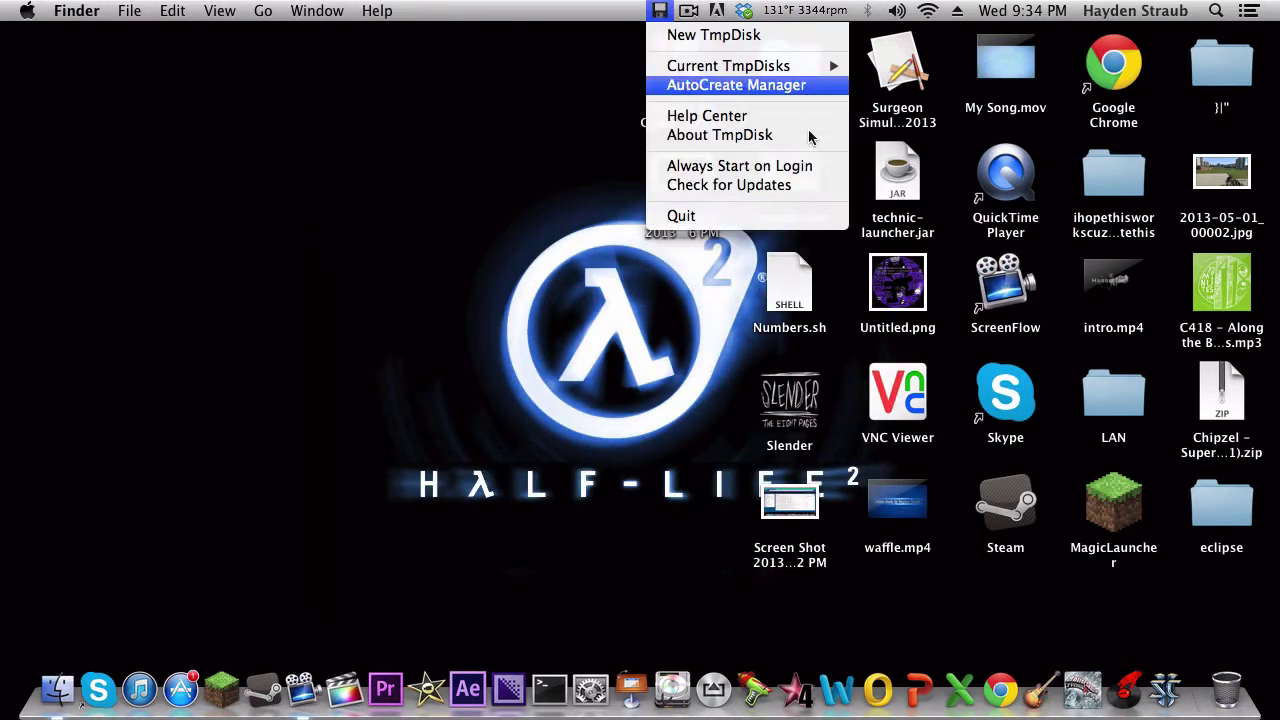
click(731, 38)
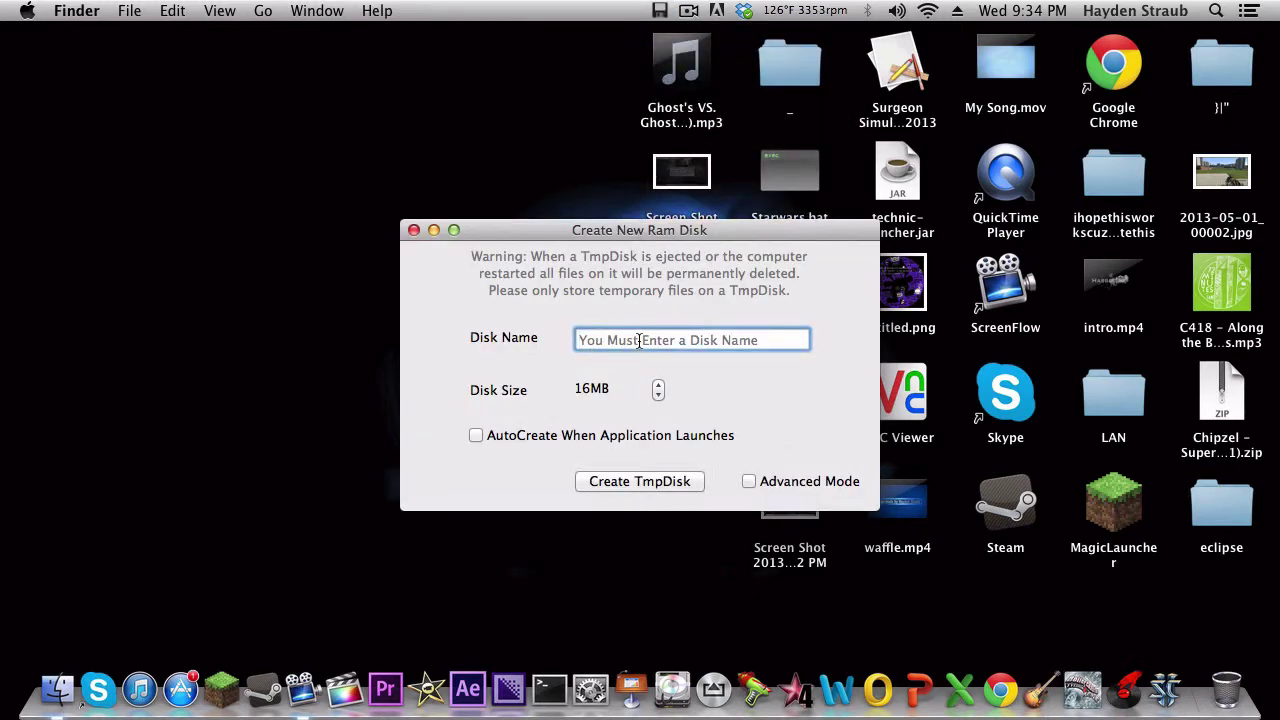
text(Video)
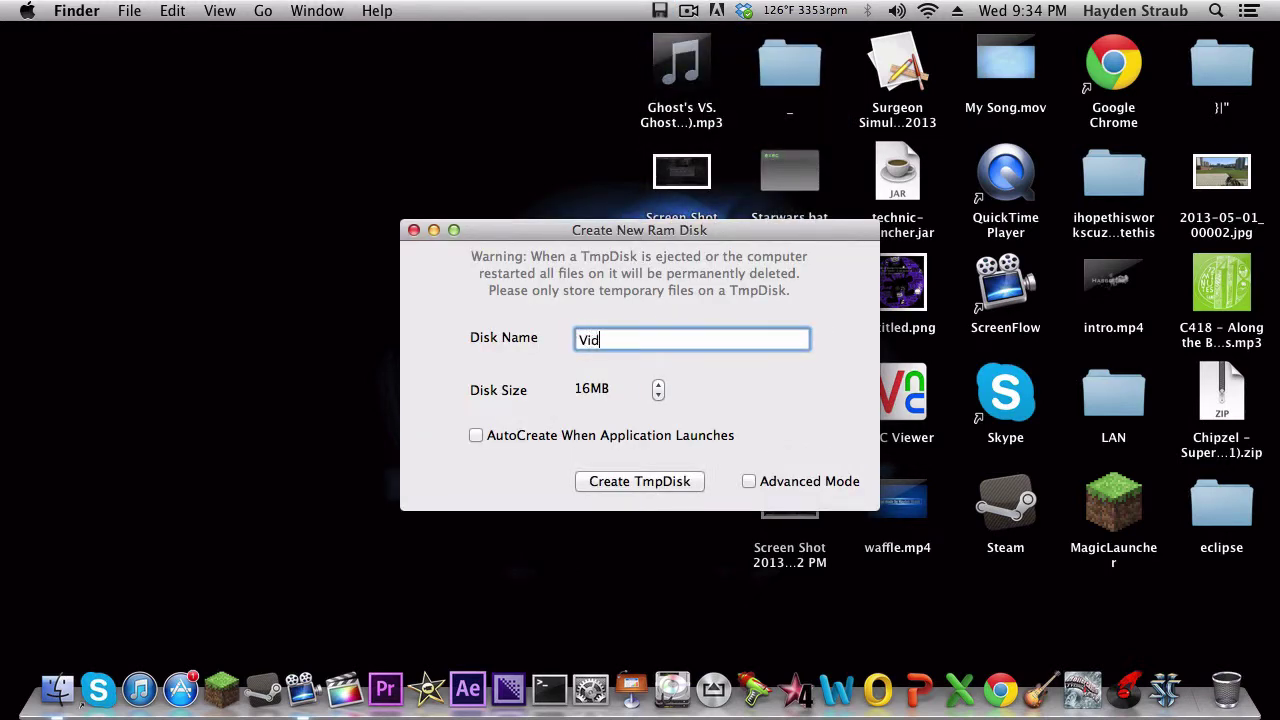
click(765, 488)
key(Tab)
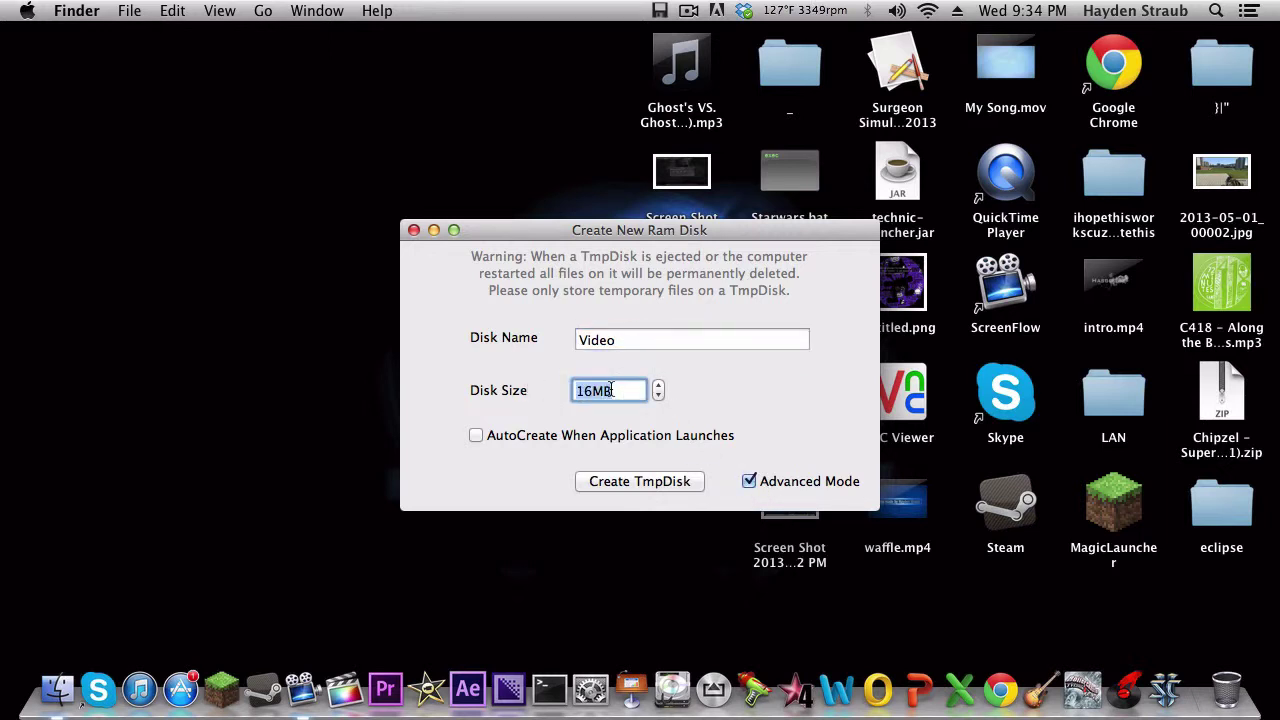
Set the disk size to about 3 GB, entered in megabytes, and create the TmpDisk.
click(611, 390)
key(BackSpace)
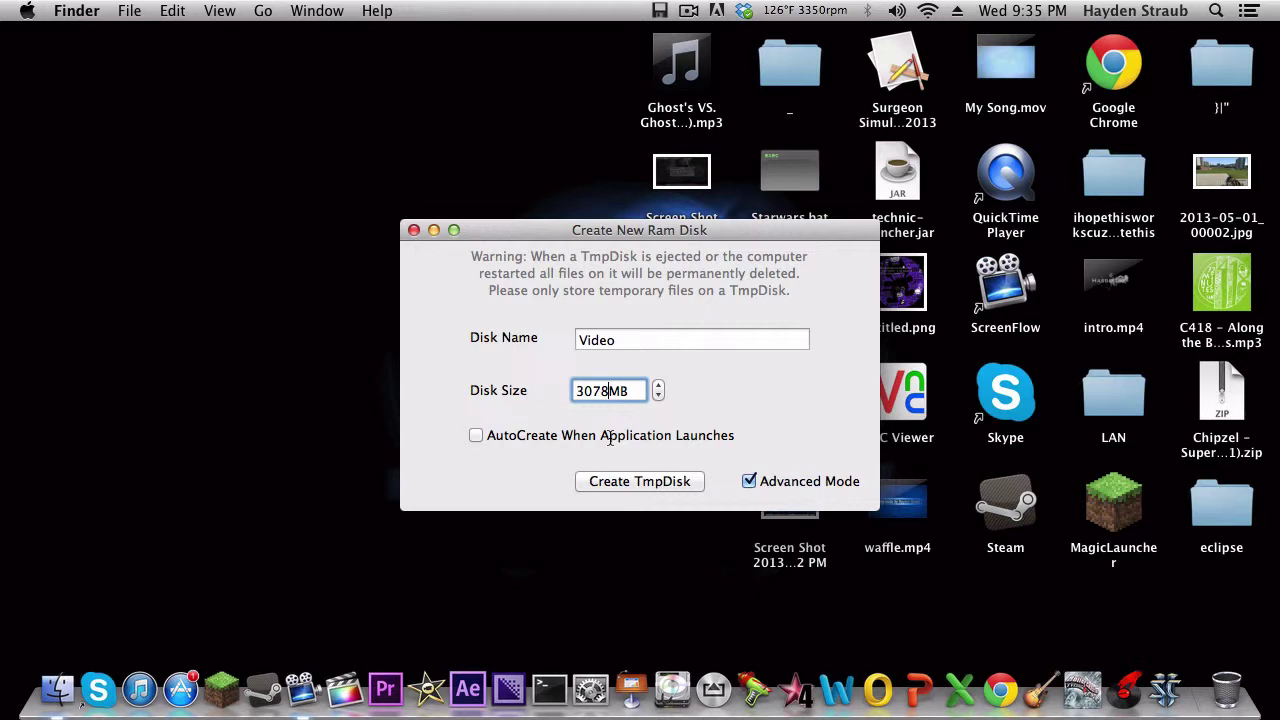
key(BackSpace)
click(607, 484)
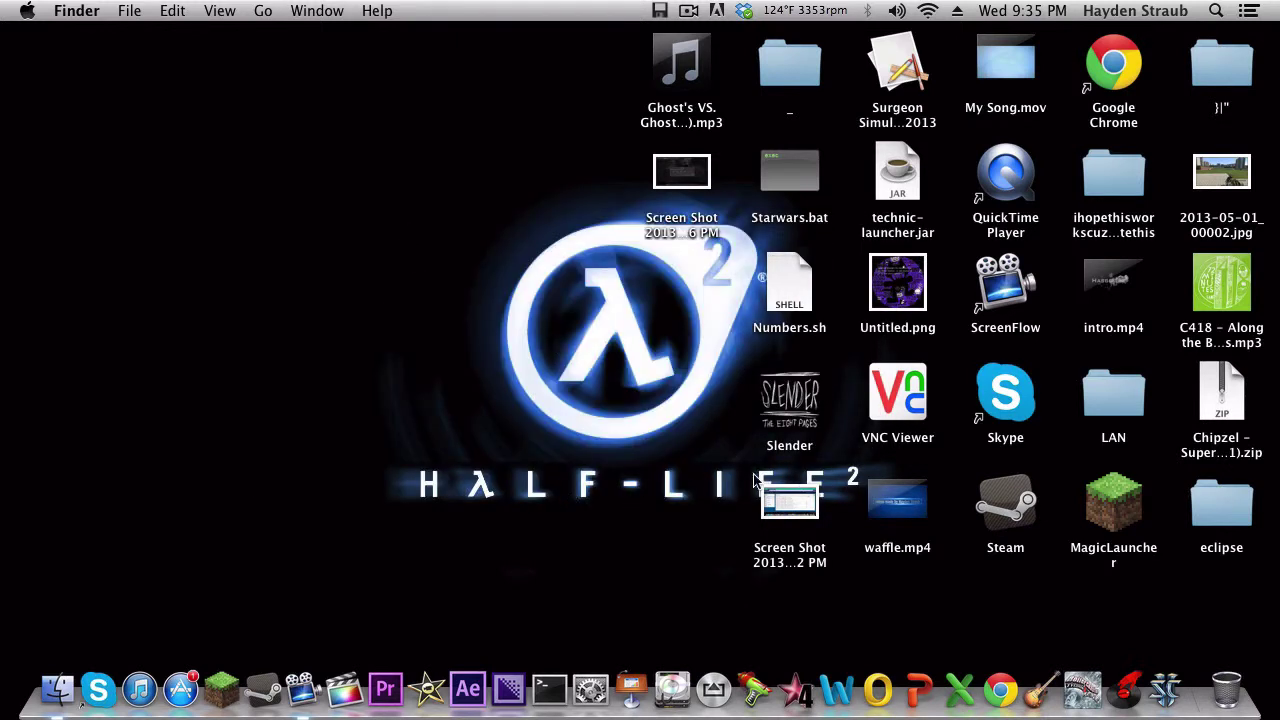
Open the new Video disk in a Finder window and move the window aside.
click(57, 689)
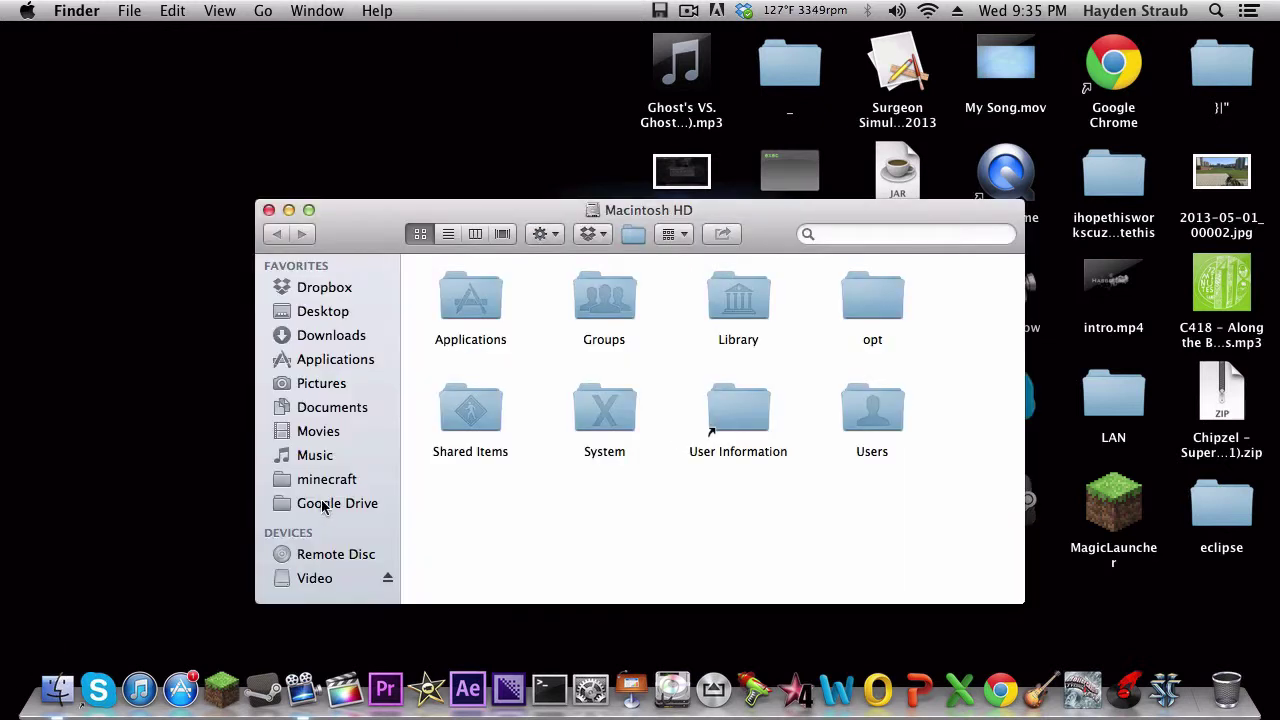
click(330, 580)
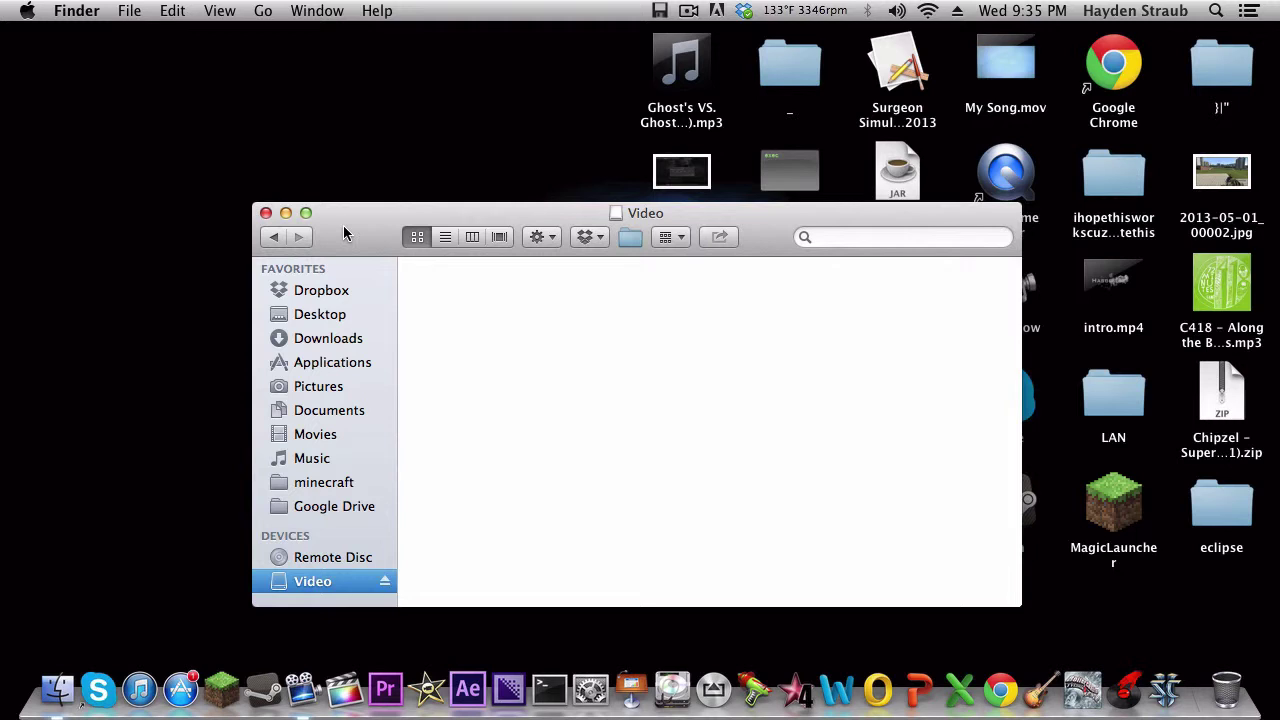
drag(350, 230, 207, 161)
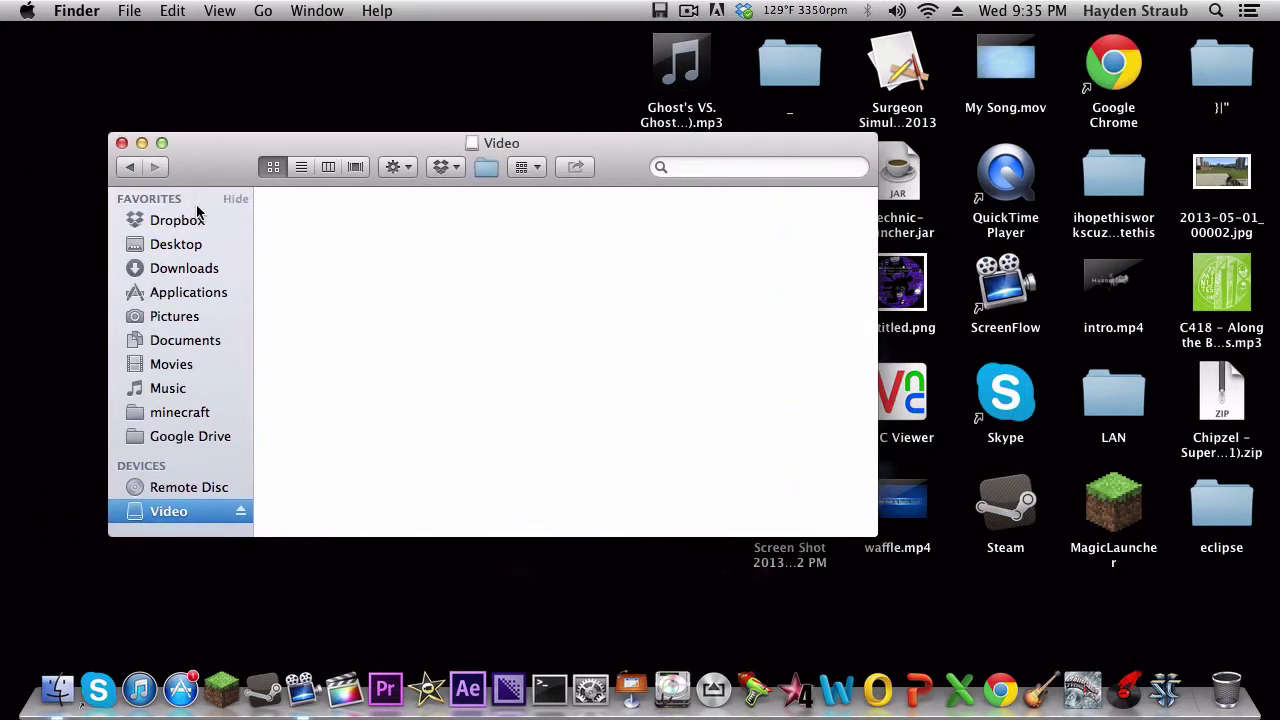
Open a second Finder window offset from the Video window and show the Applications folder in it.
right_click(57, 690)
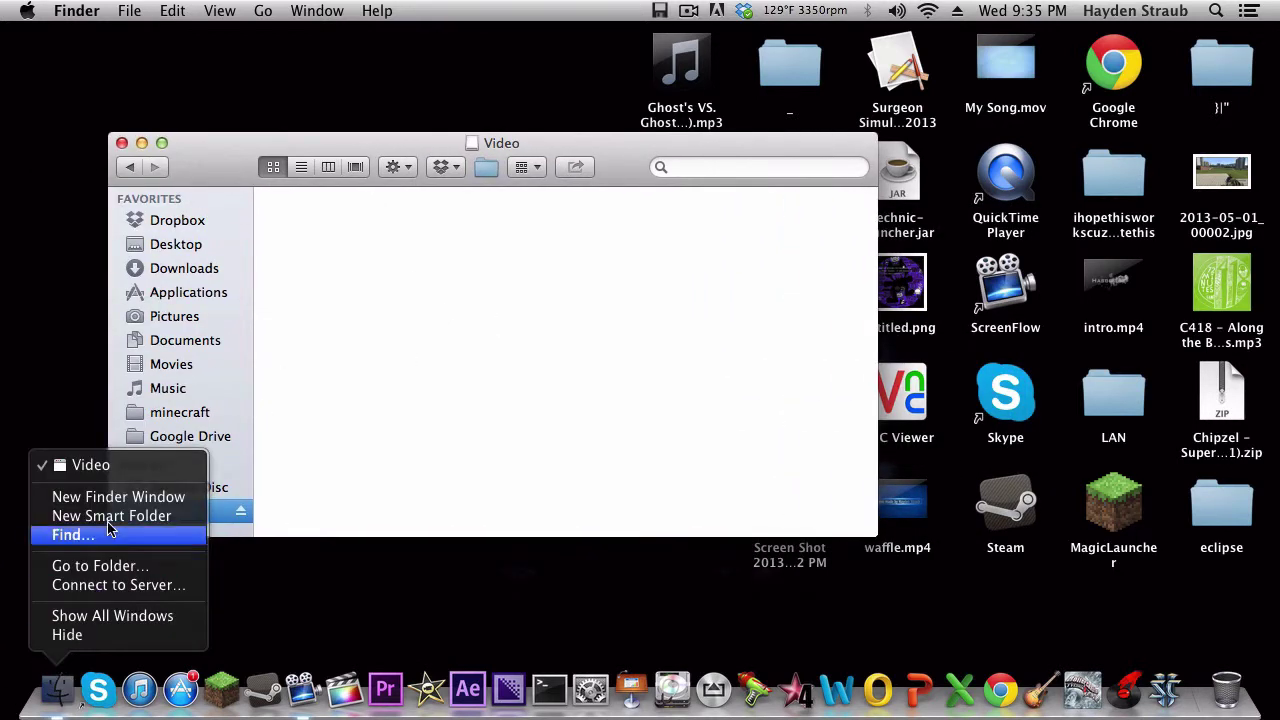
click(115, 497)
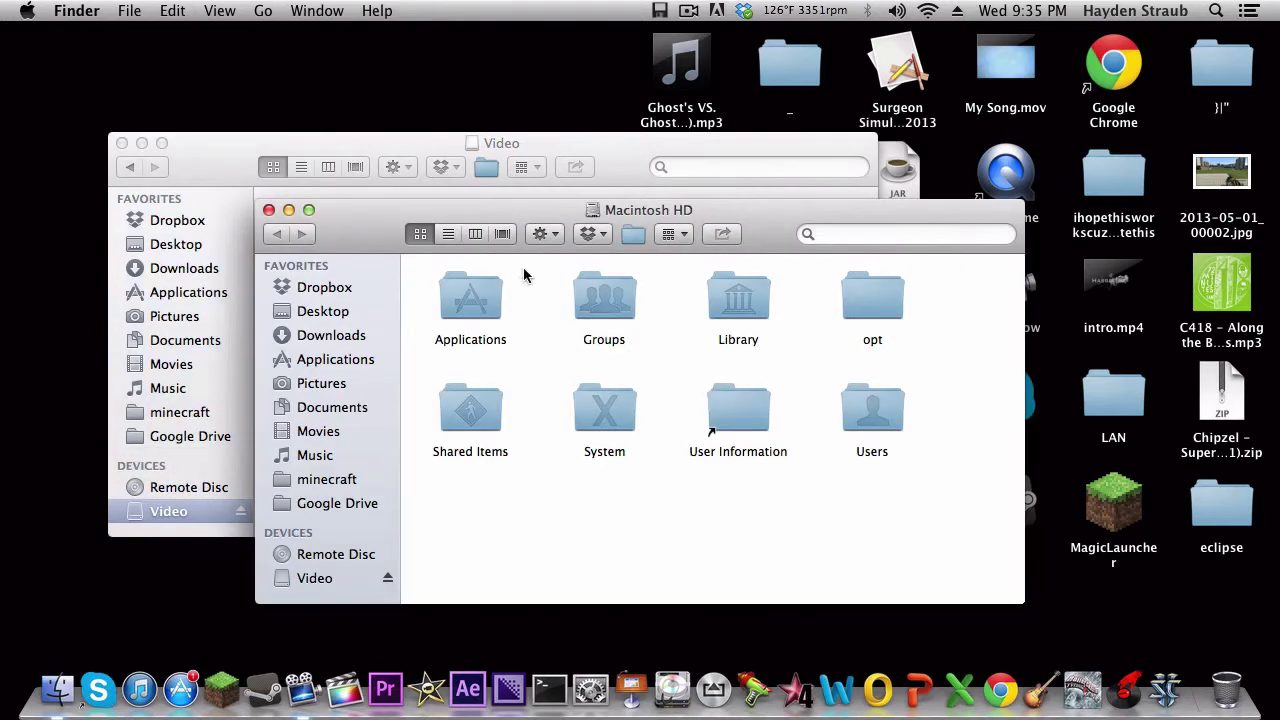
click(422, 199)
click(596, 601)
drag(378, 226, 503, 215)
click(485, 352)
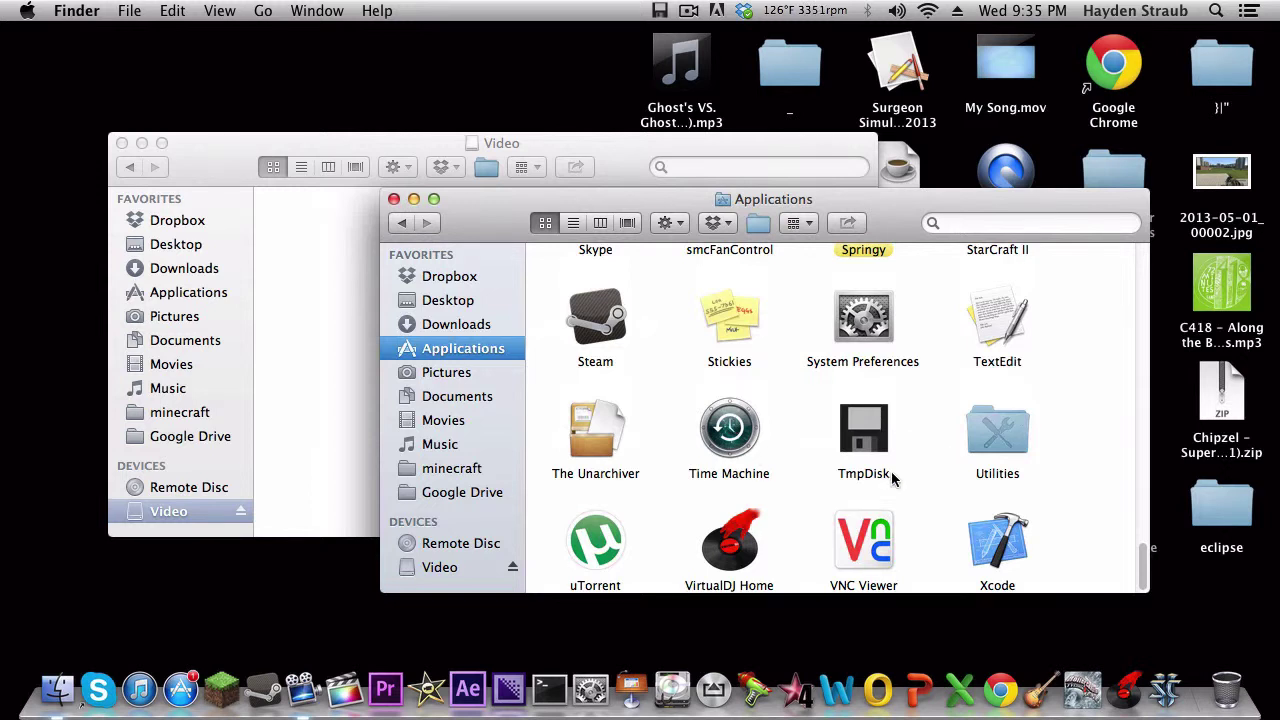
Check the file info and sizes of uTorrent, VirtualDJ Home, VNC Viewer and Xcode, then close the info windows.
drag(577, 522, 997, 560)
right_click(997, 560)
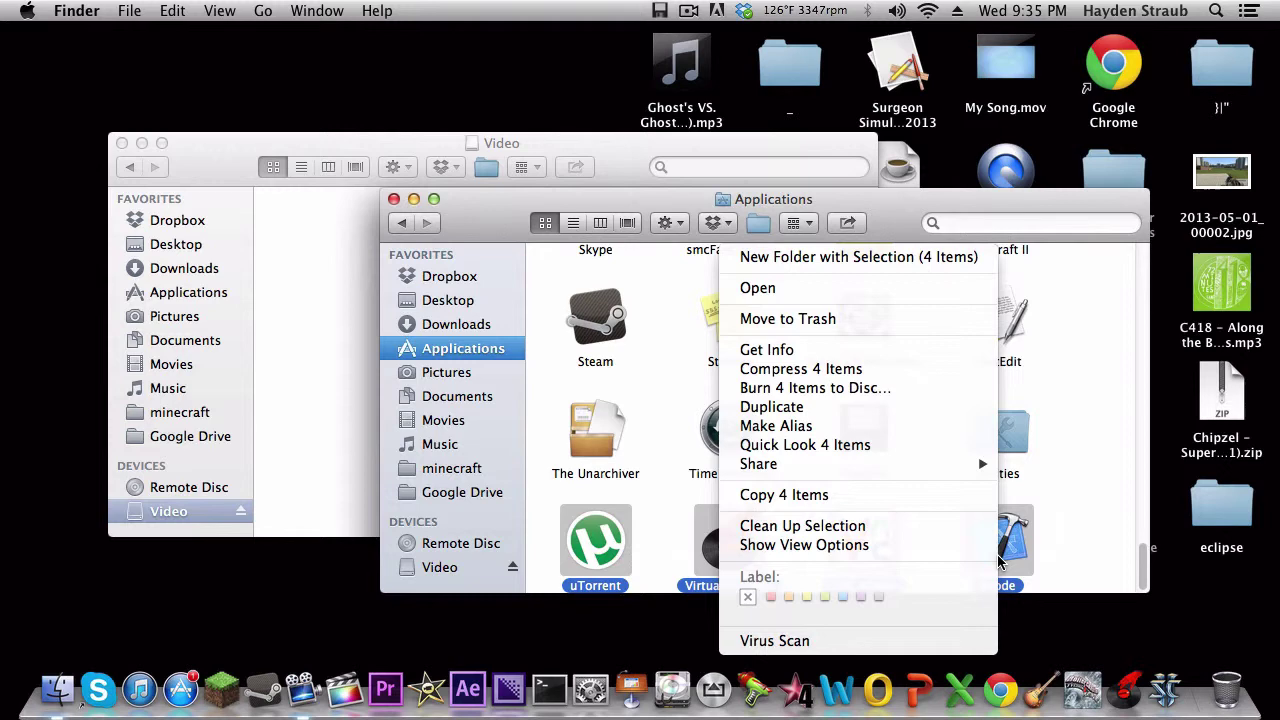
click(845, 349)
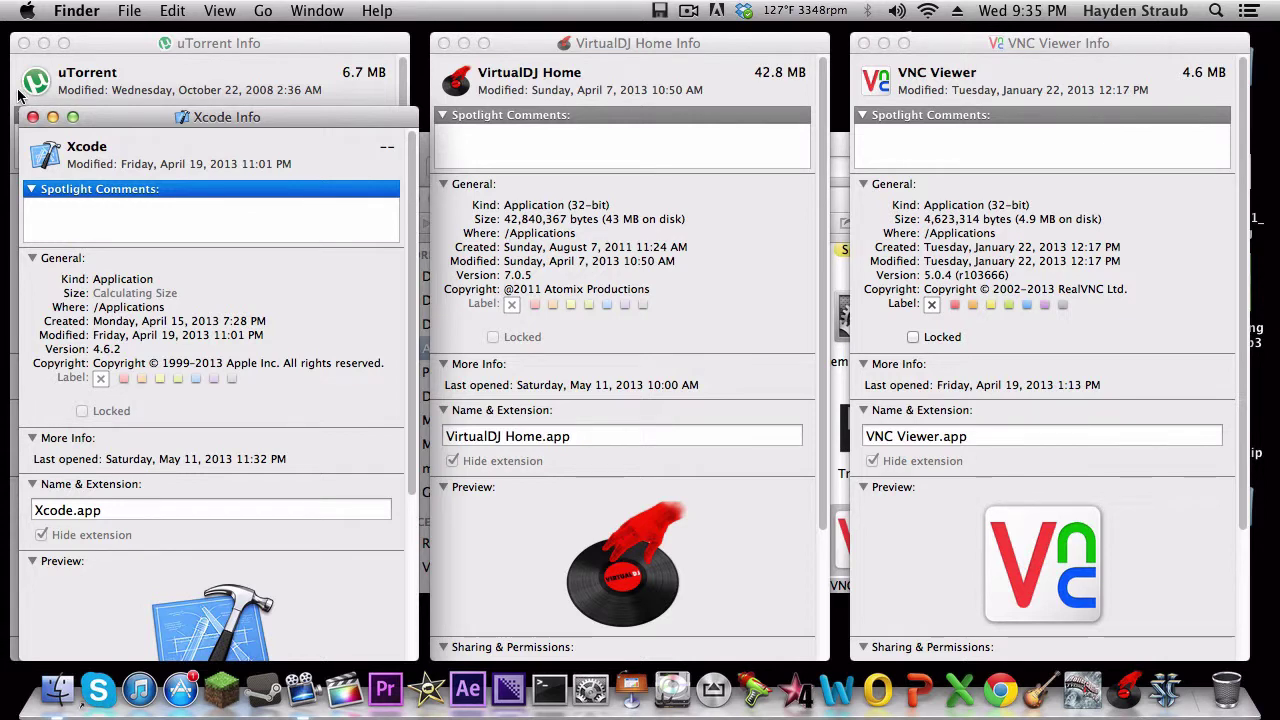
click(31, 116)
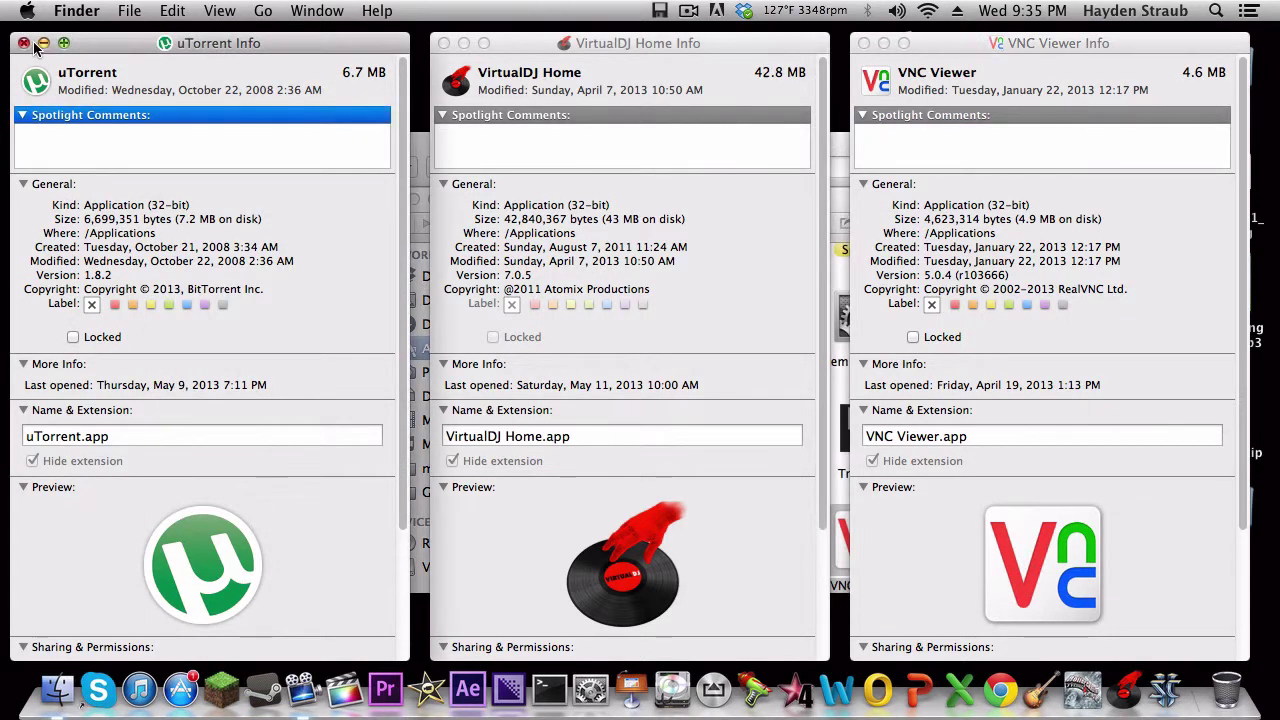
click(433, 48)
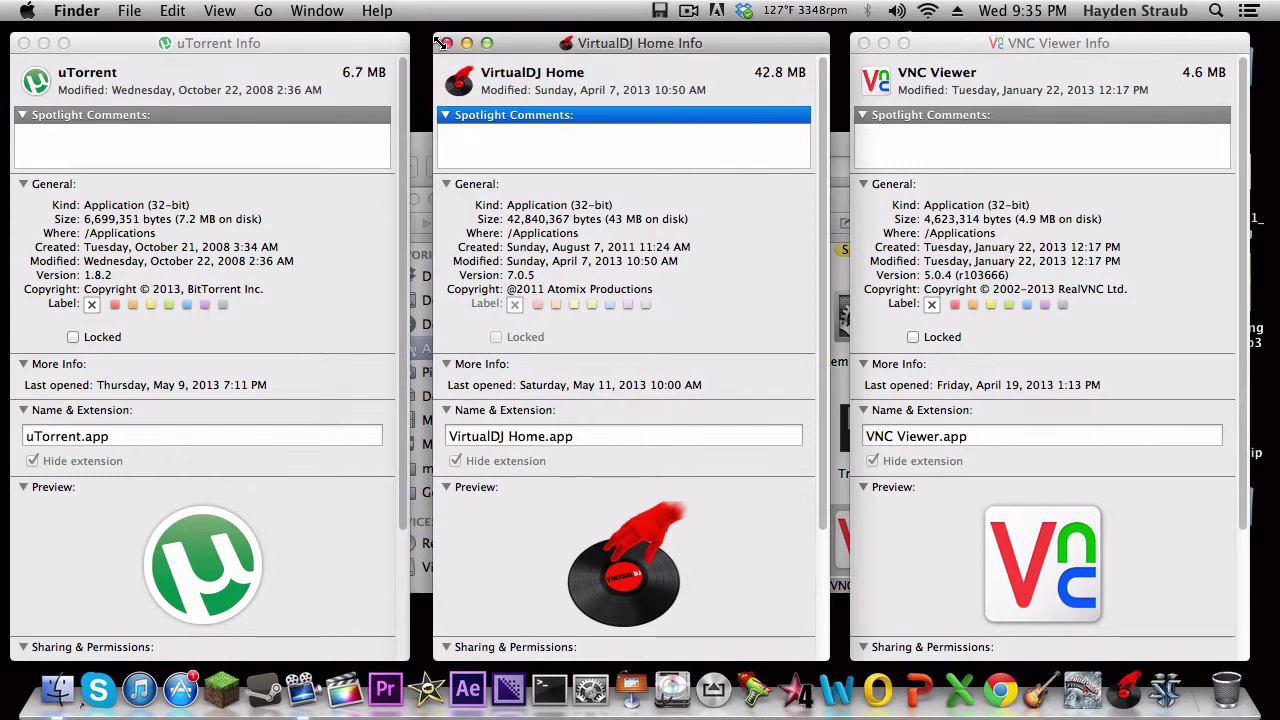
click(443, 43)
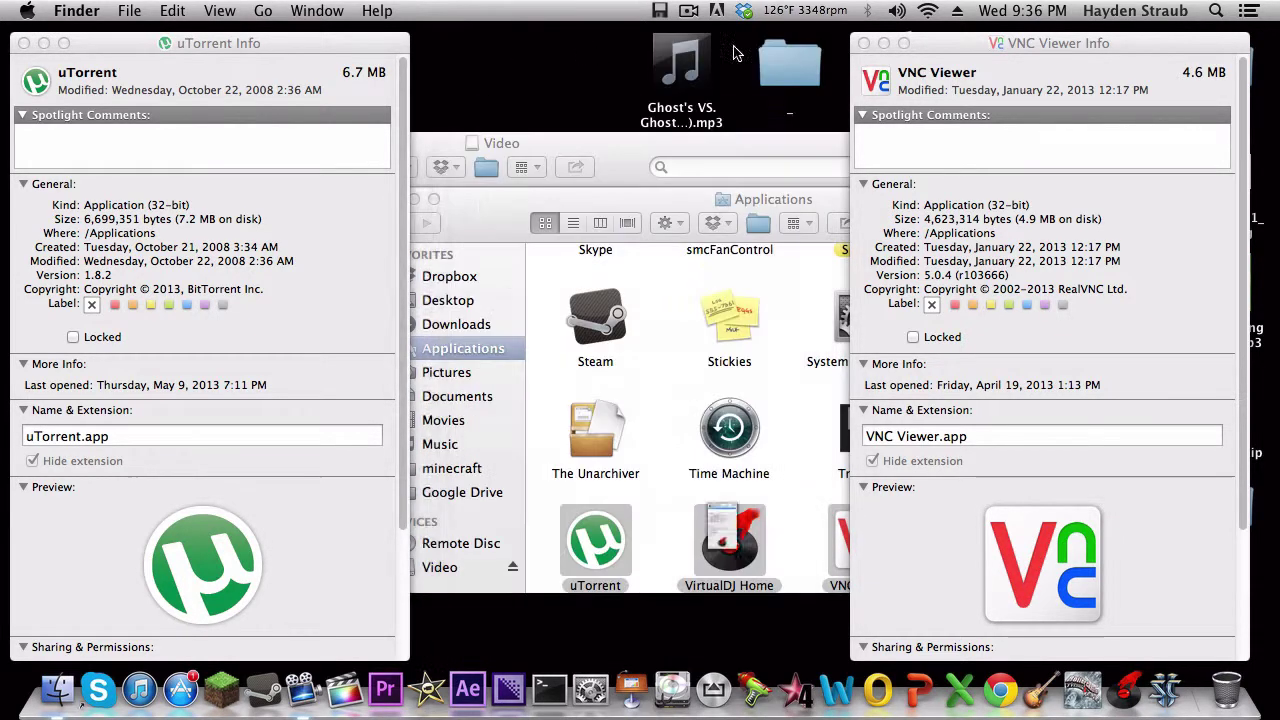
click(862, 43)
click(23, 43)
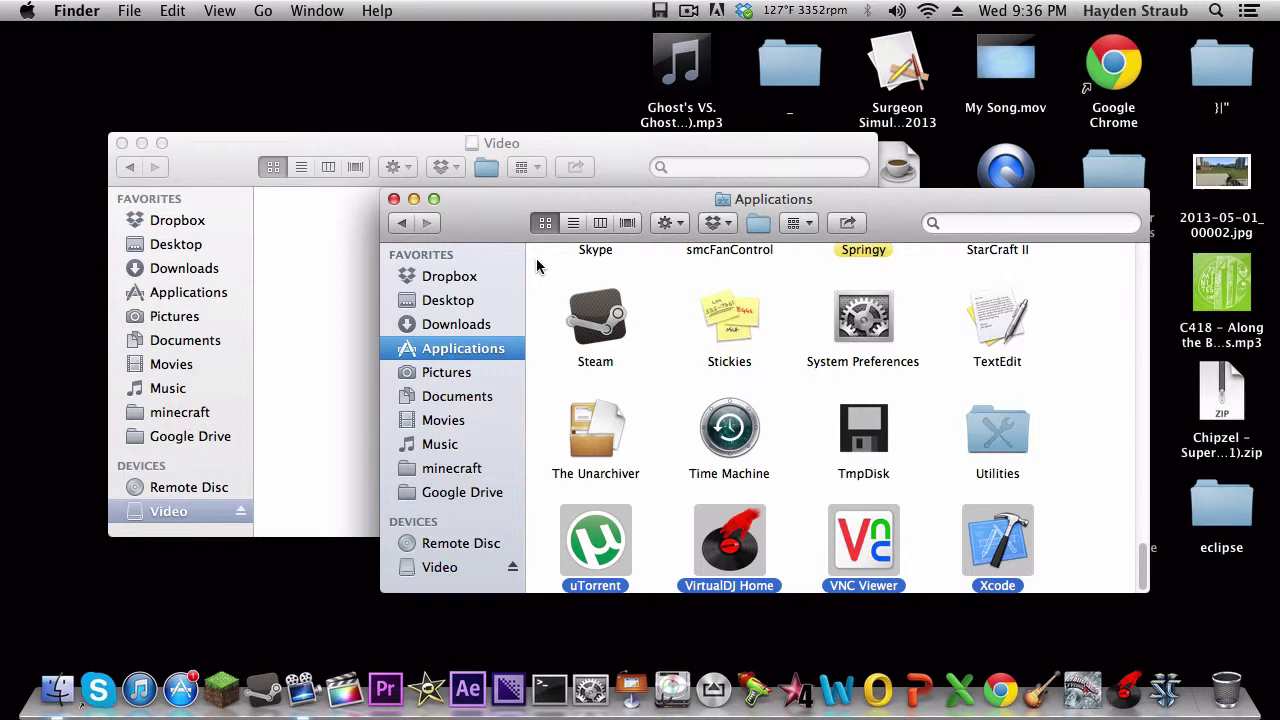
Try to copy uTorrent, VirtualDJ Home, VNC Viewer and Xcode from Applications to the Video disk.
drag(504, 227, 754, 242)
drag(848, 556, 336, 338)
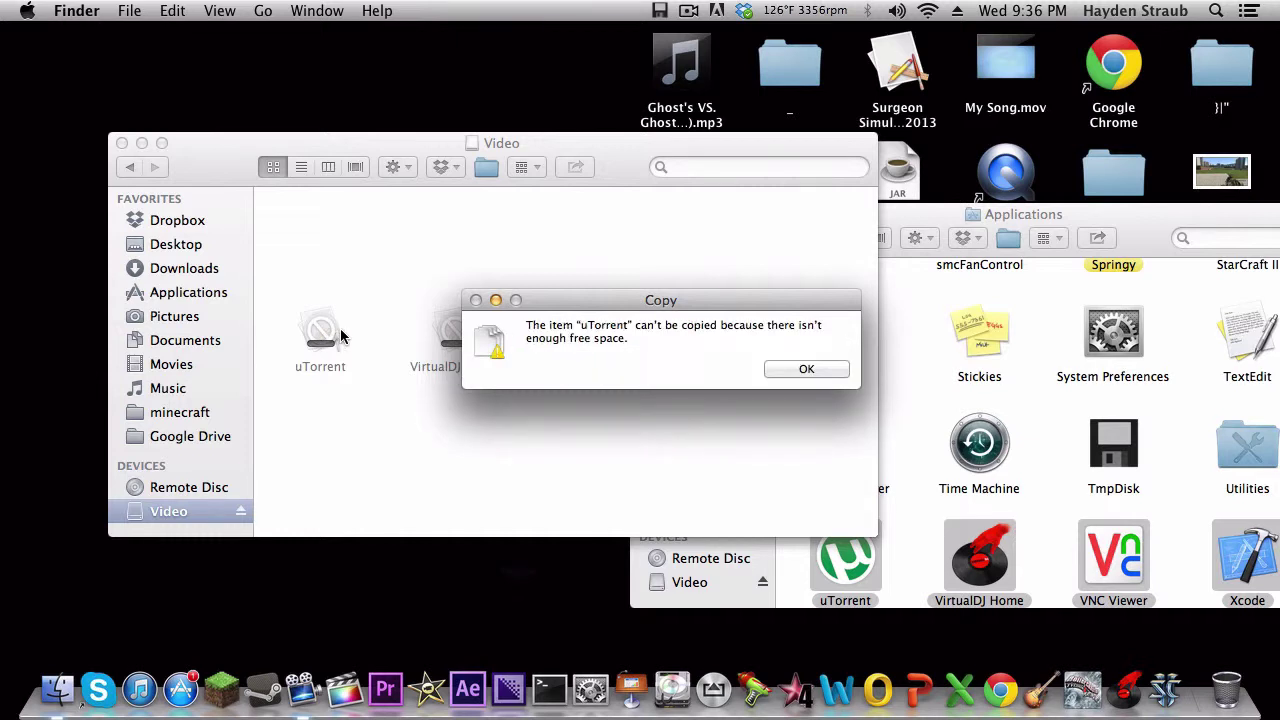
click(801, 370)
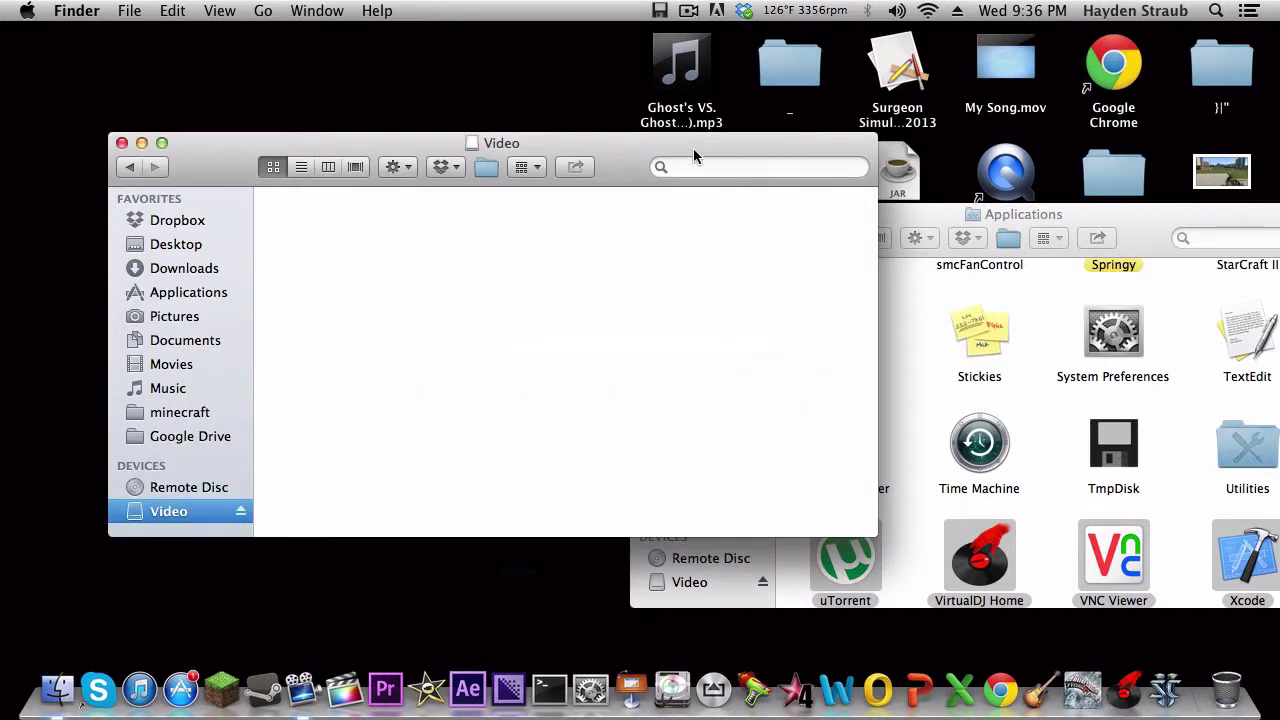
Copy AirServer, Alfred 2, App Store and AppZapper from the Applications folder to the Video disk.
click(1060, 305)
scroll(1040, 439, up, 10)
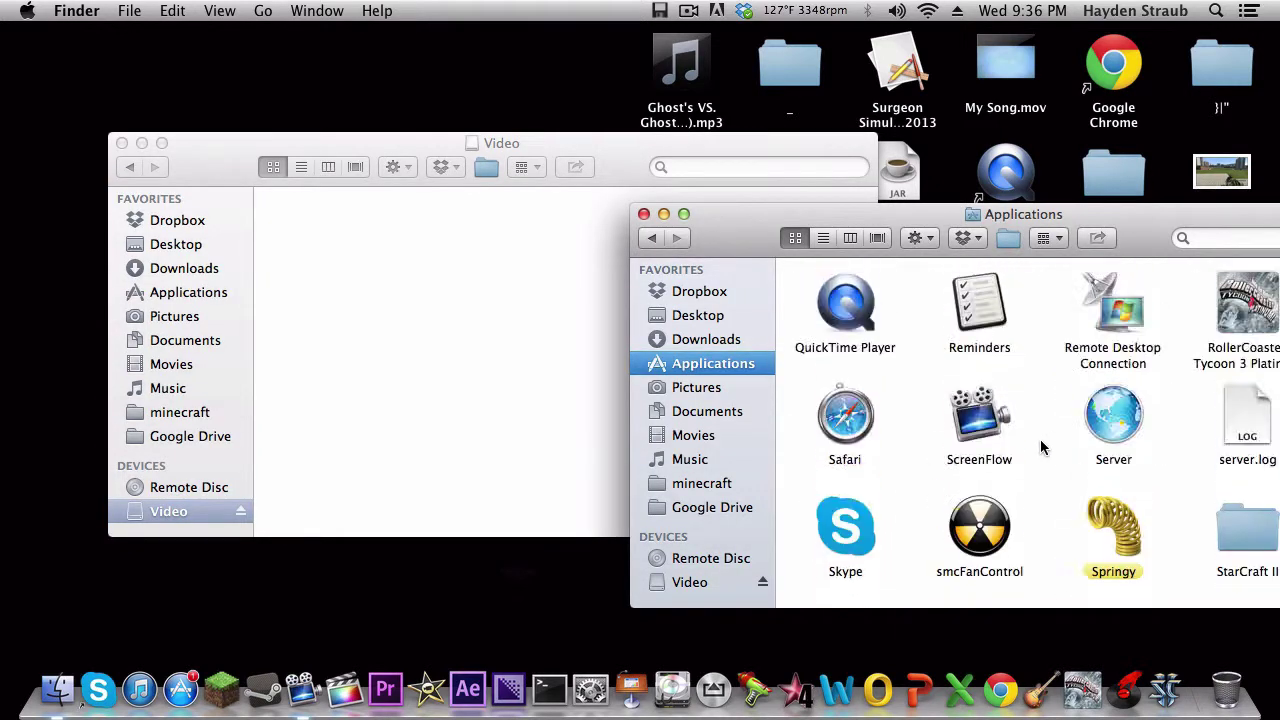
drag(761, 213, 488, 172)
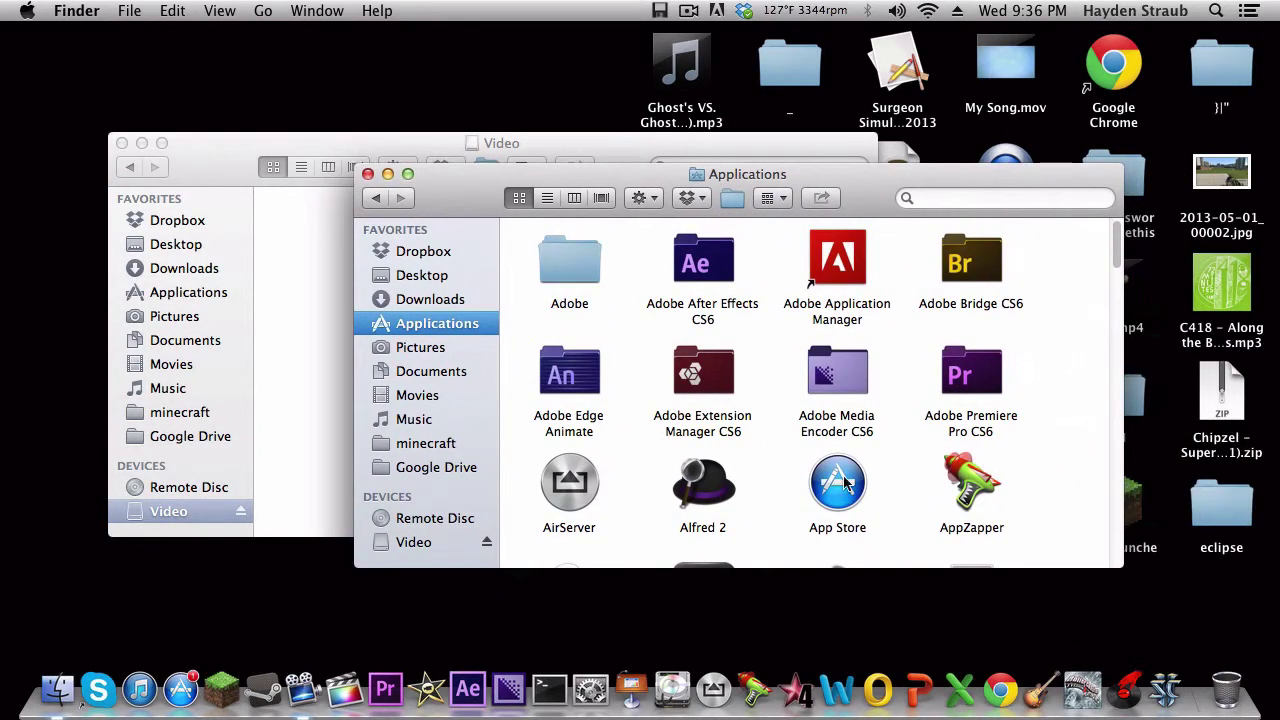
scroll(721, 508, down, 5)
scroll(721, 508, up, 3)
drag(527, 405, 1025, 405)
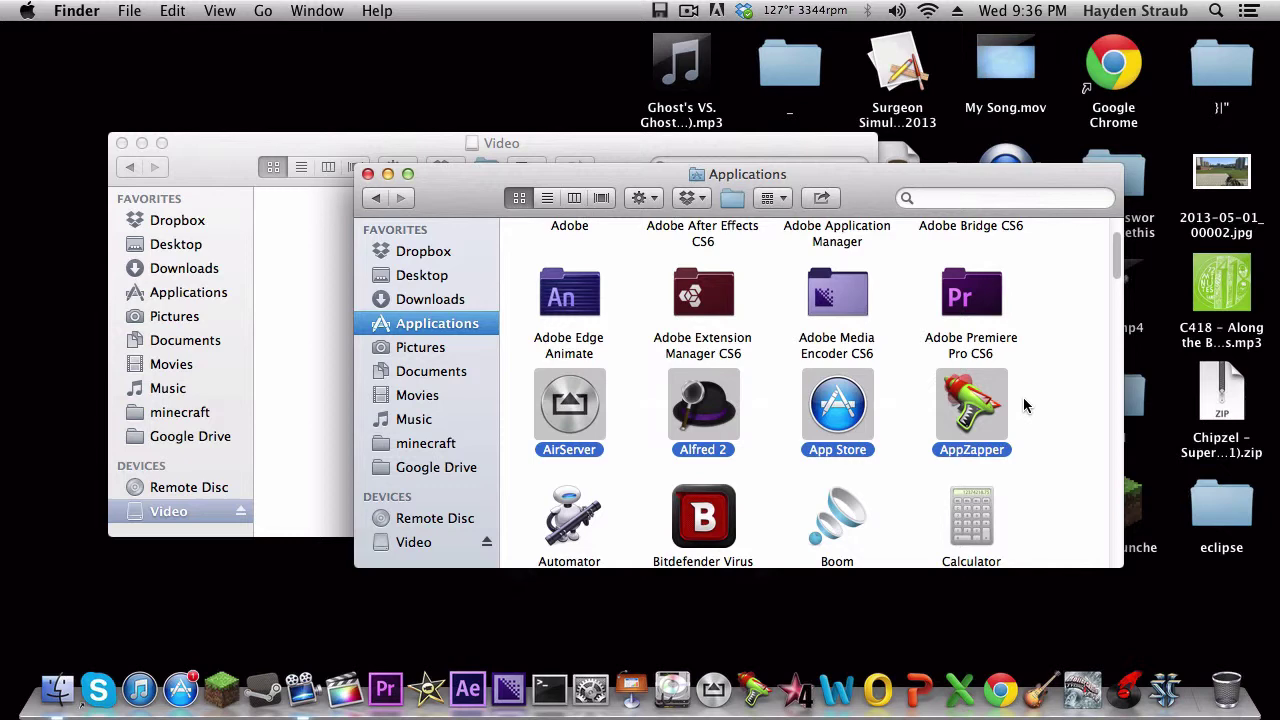
drag(676, 180, 1120, 203)
drag(1045, 420, 418, 337)
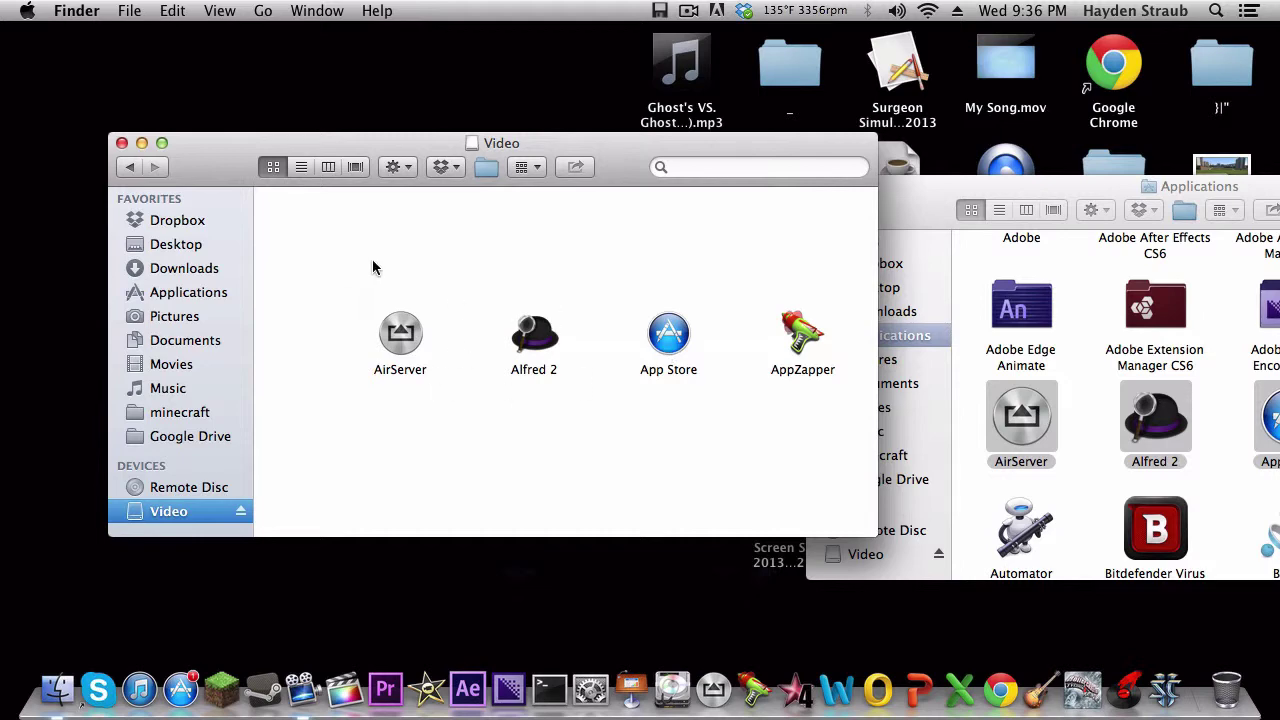
Copy the four applications from the Video disk to the desktop and move the Video window clear of the copies.
drag(362, 285, 550, 112)
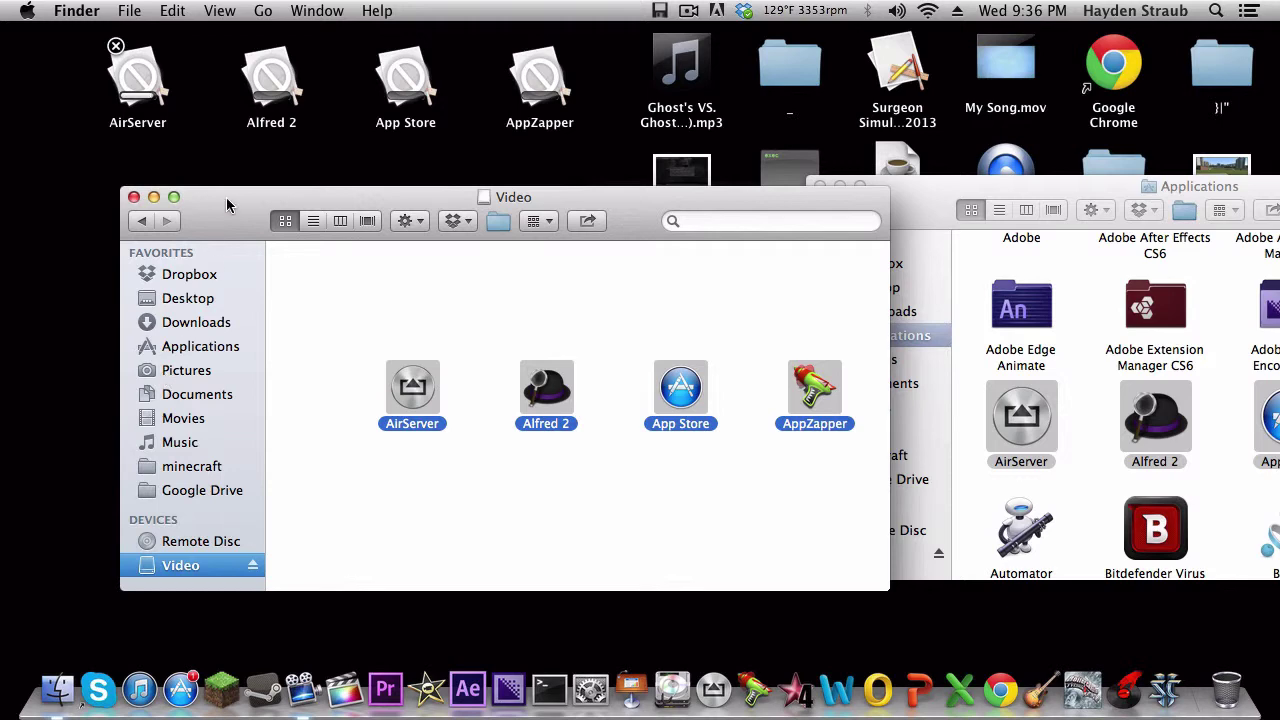
drag(227, 205, 255, 441)
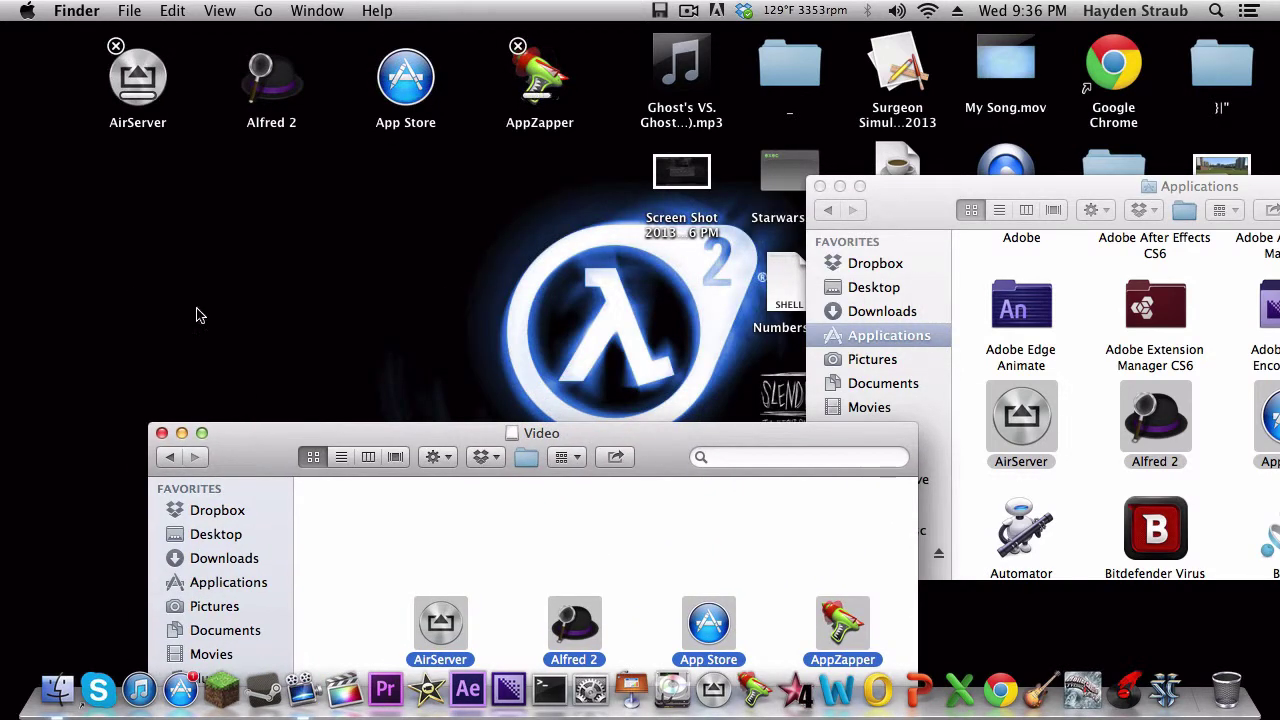
Move the four application copies from the desktop to the Trash and empty it.
drag(72, 172, 1238, 692)
right_click(1238, 692)
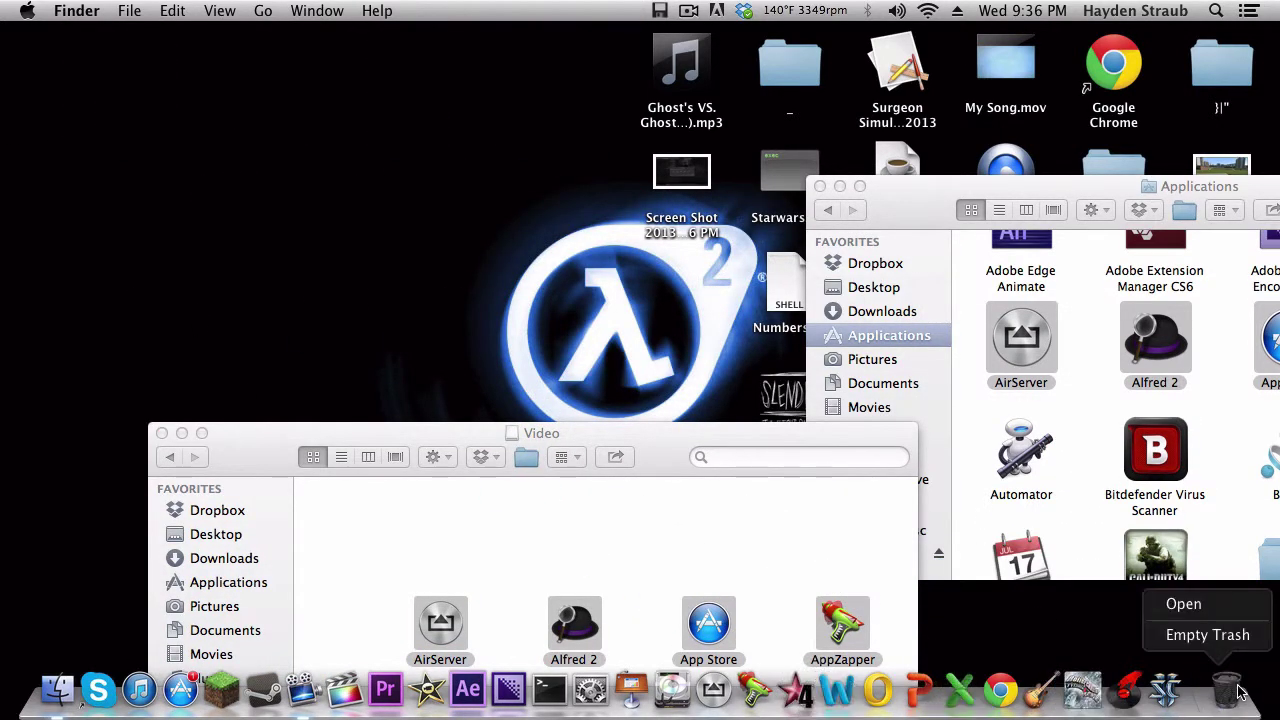
click(1208, 634)
click(769, 267)
Move AirServer, Alfred 2, App Store and AppZapper from the Video disk to the Trash and empty it.
drag(656, 433, 451, 130)
drag(259, 275, 735, 368)
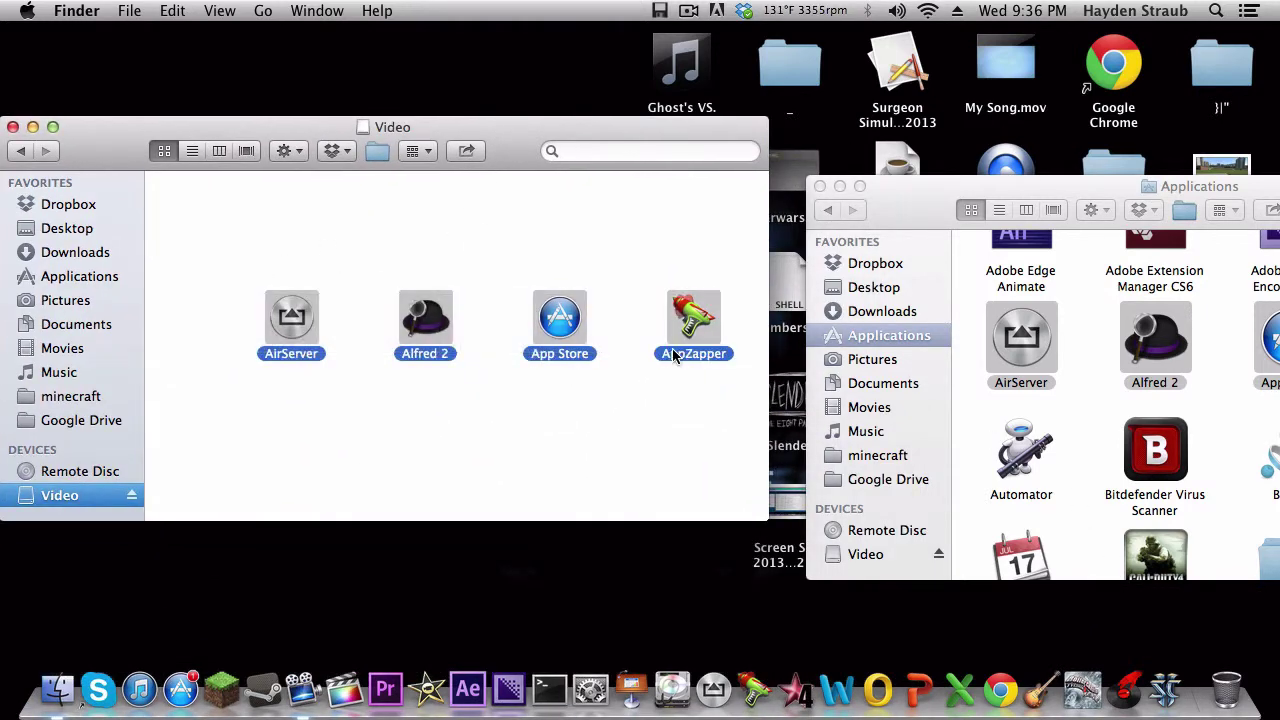
drag(688, 322, 1238, 692)
right_click(1238, 692)
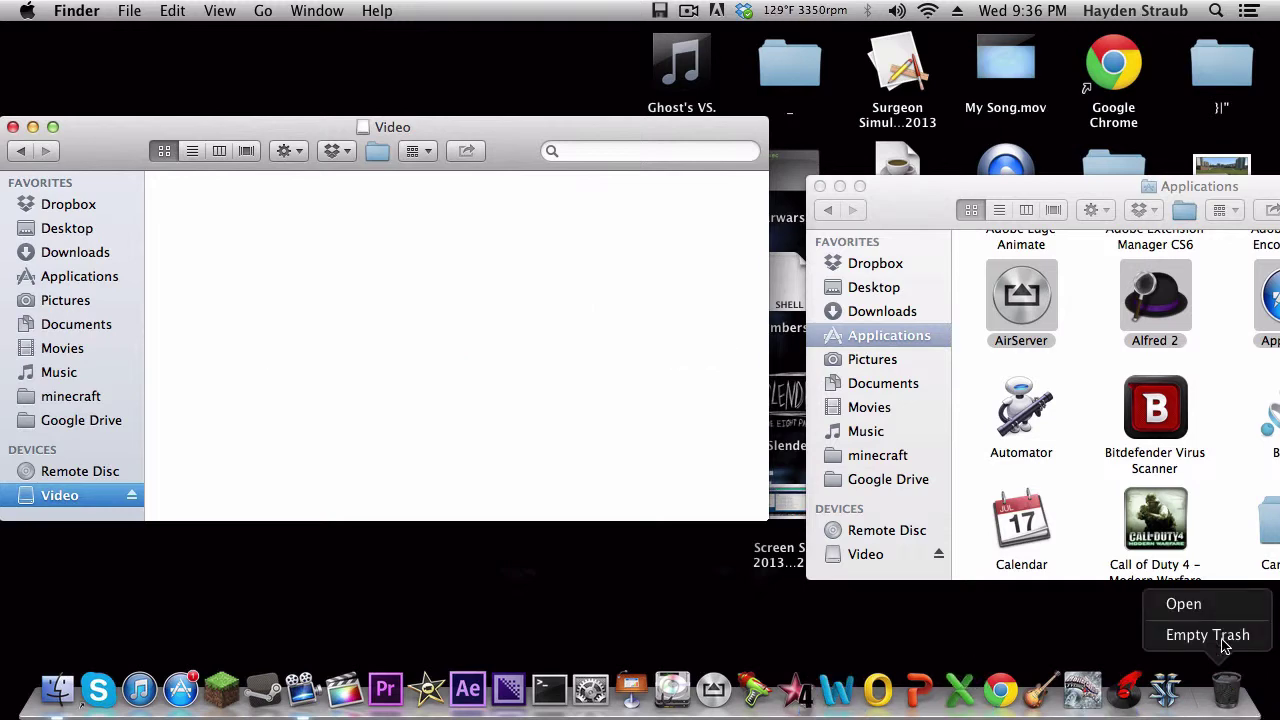
click(1208, 634)
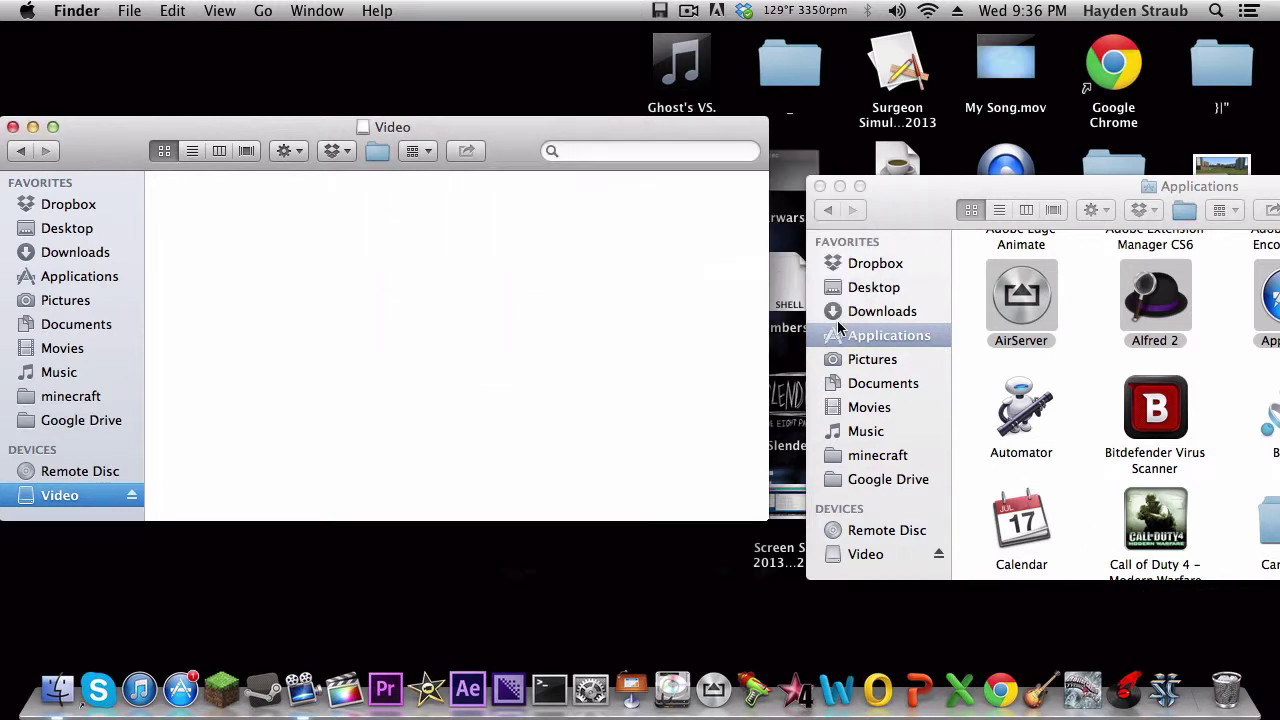
Close the Applications window, leaving the Video window open.
click(1064, 302)
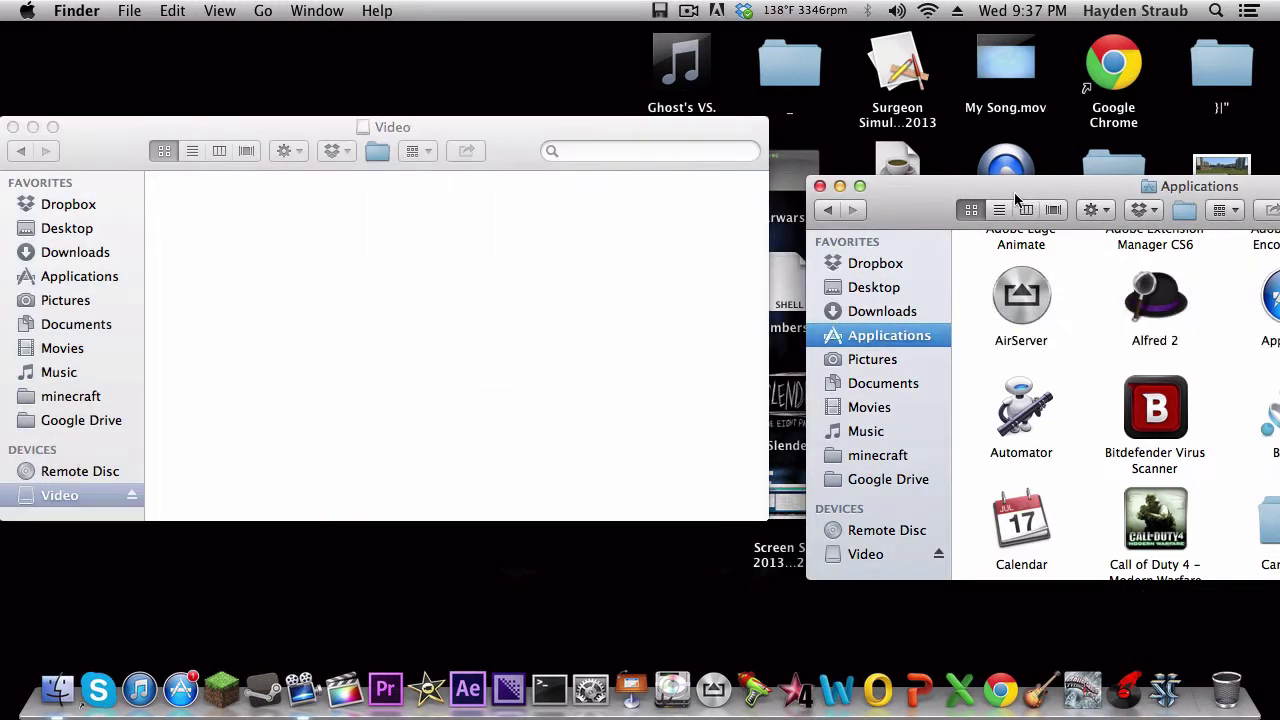
drag(1015, 198, 475, 226)
click(280, 215)
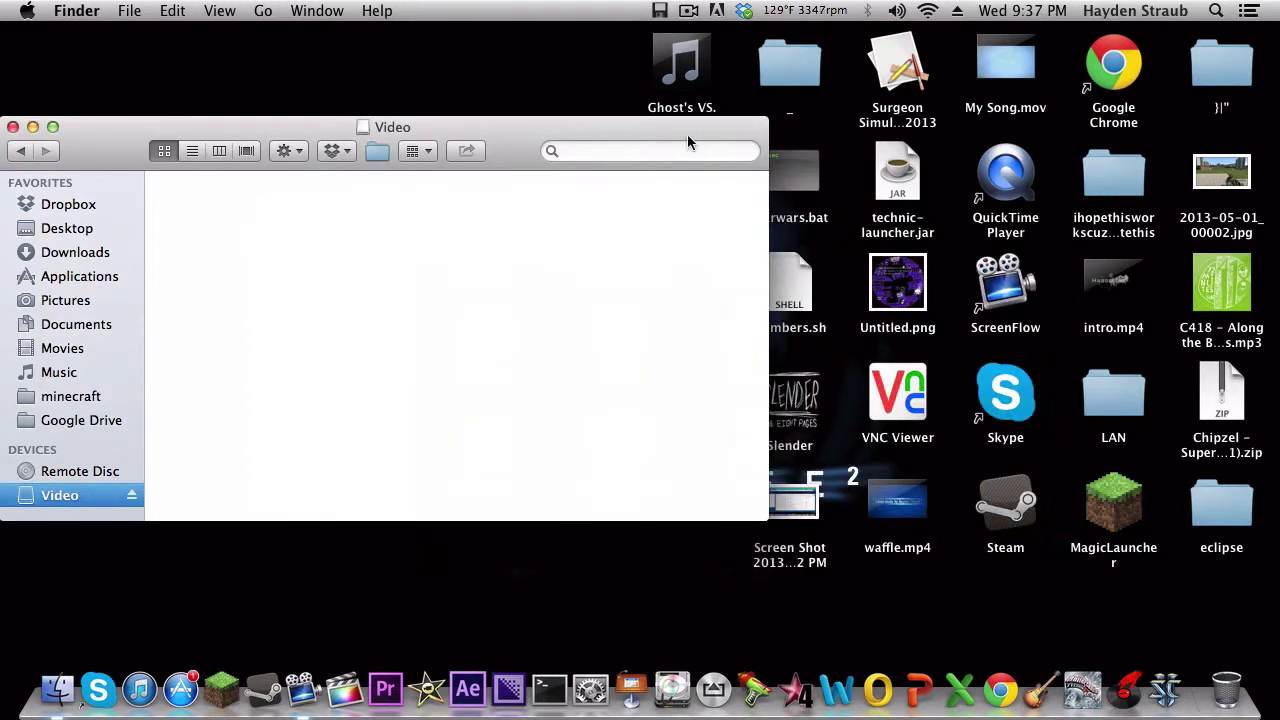
Copy the twelve items in the first two rows of the desktop to the Video disk.
key(F11)
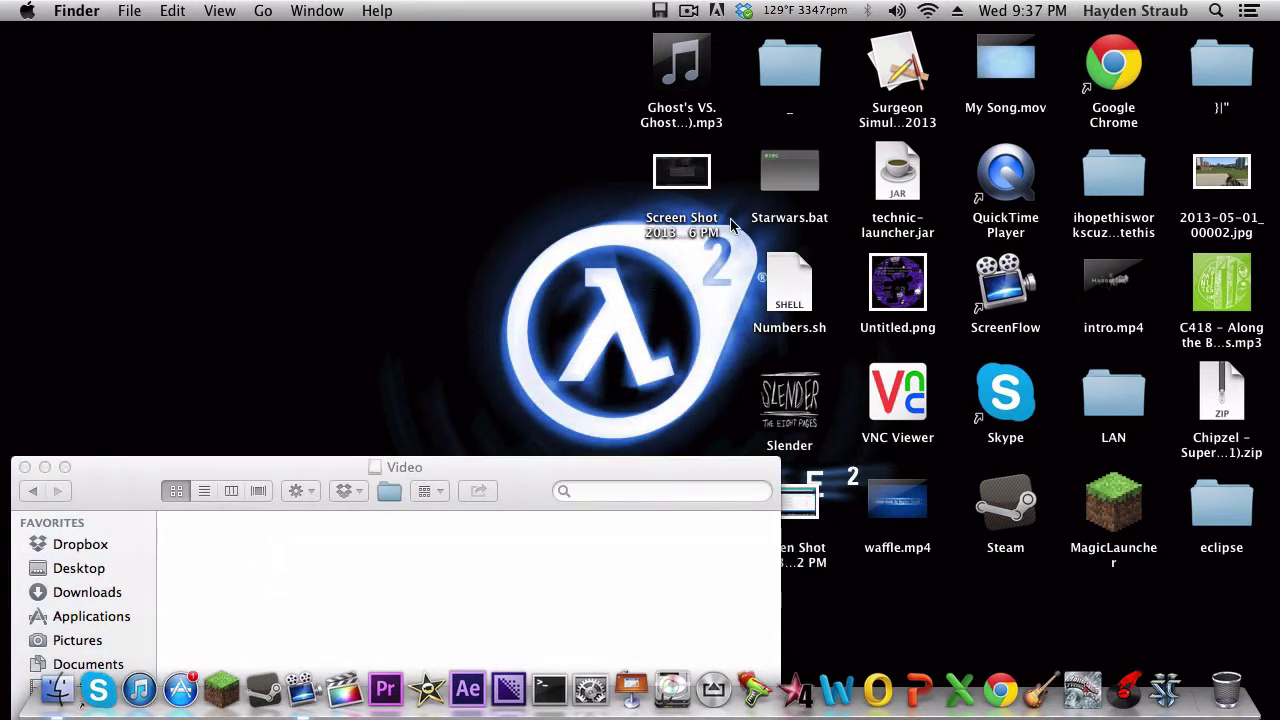
drag(593, 68, 1268, 220)
click(484, 478)
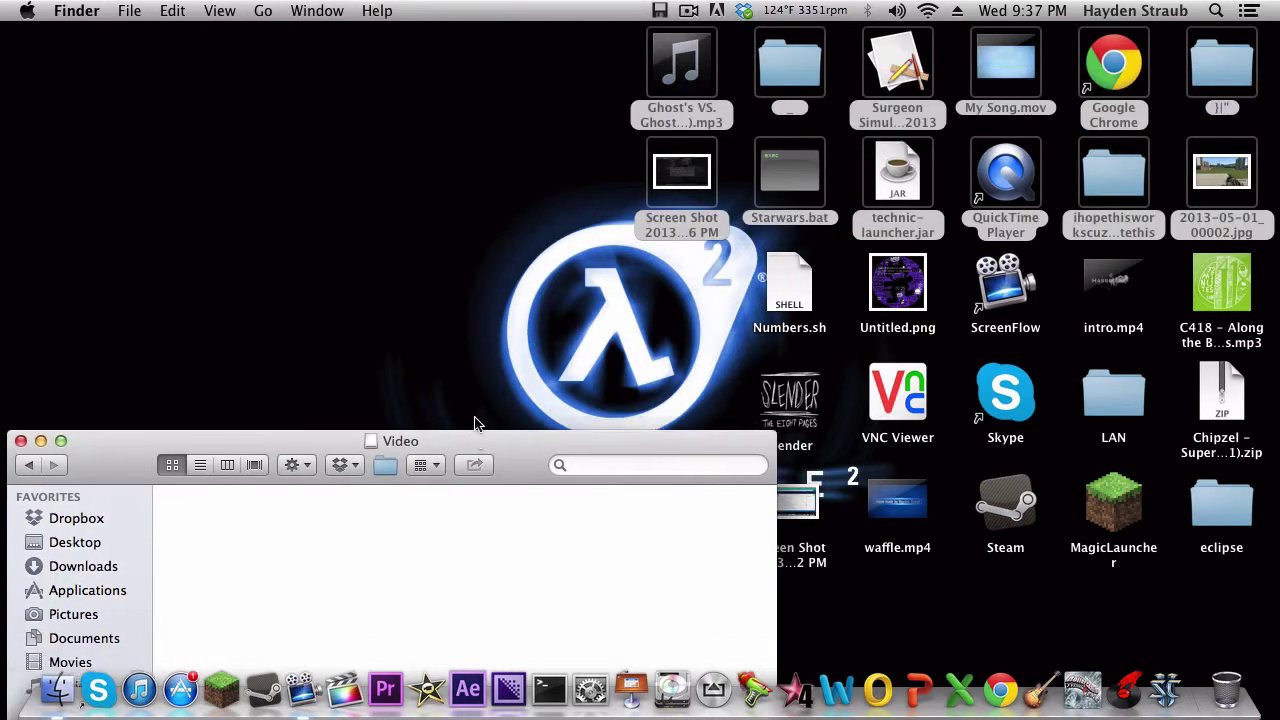
drag(876, 70, 440, 376)
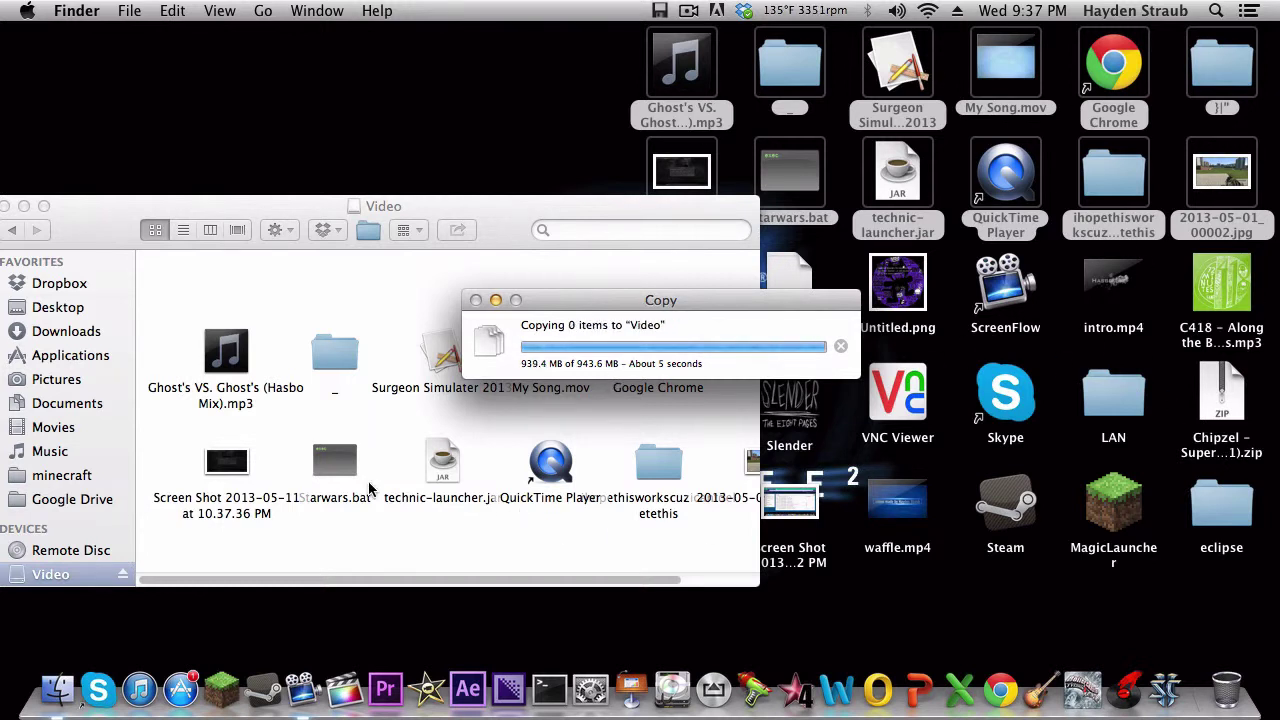
Move everything on the Video disk to the Trash and permanently erase it.
drag(77, 210, 64, 184)
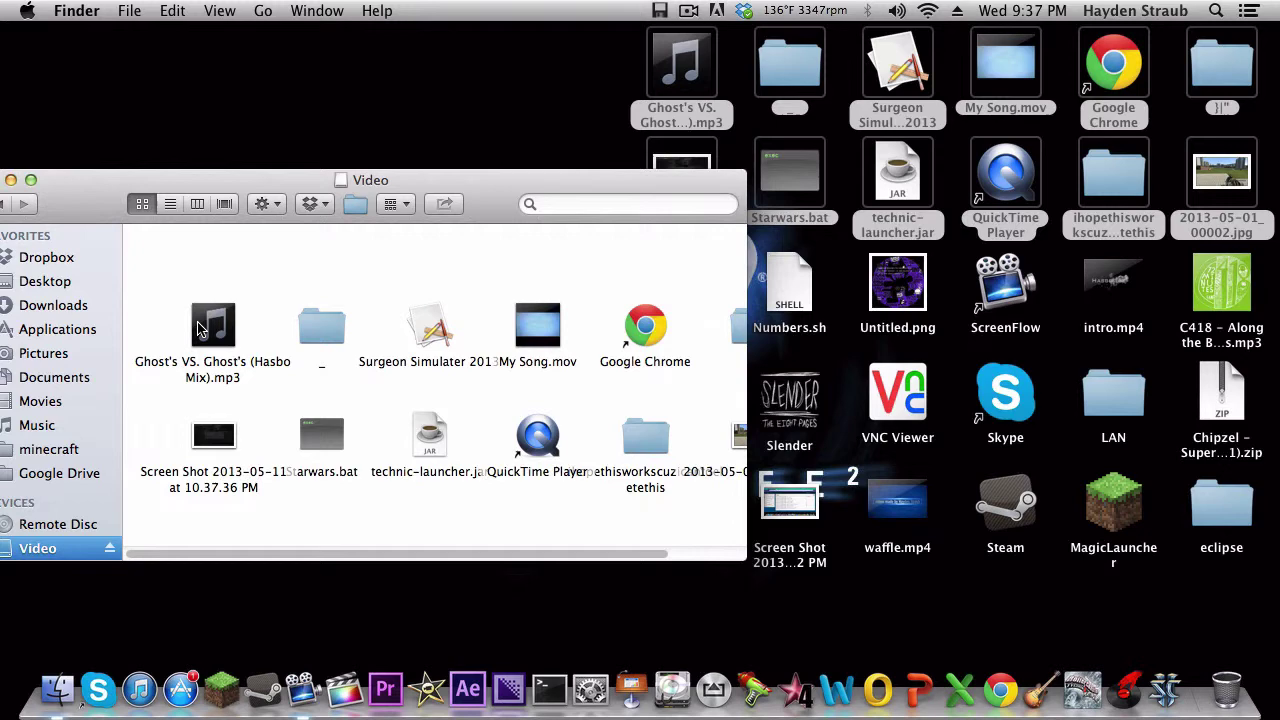
key(super+a)
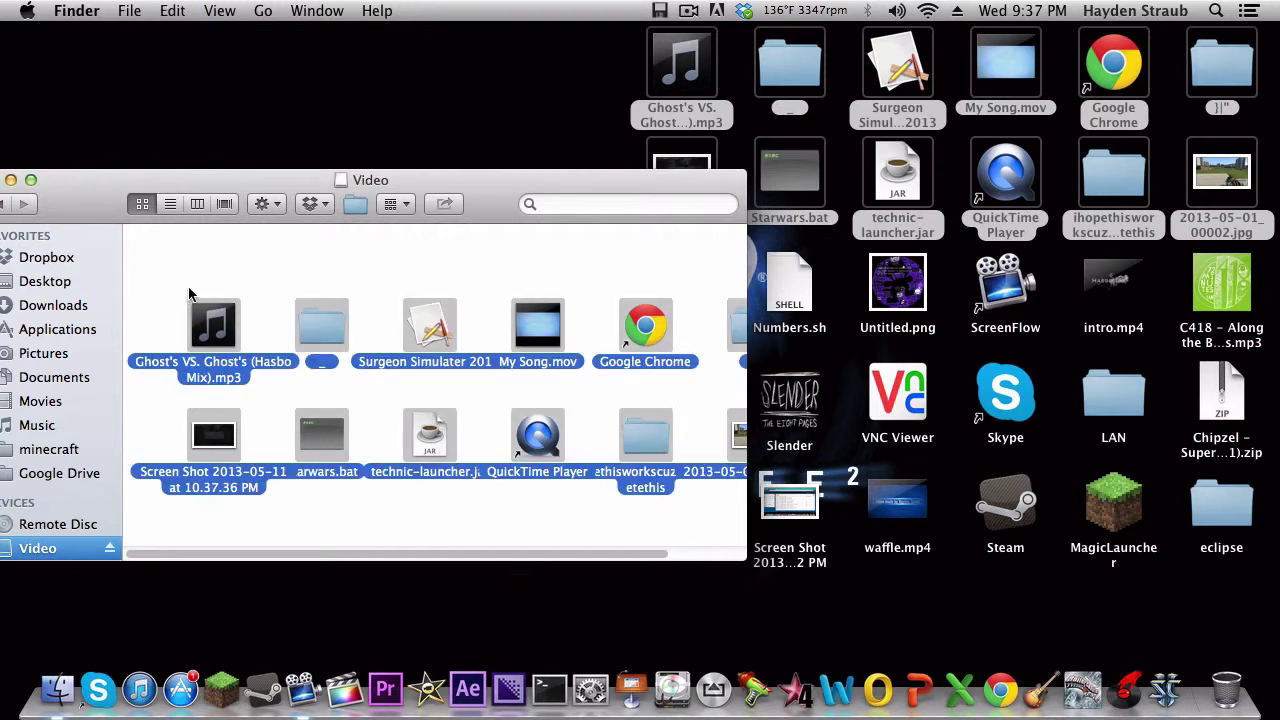
drag(212, 325, 1225, 690)
right_click(1225, 688)
click(1222, 646)
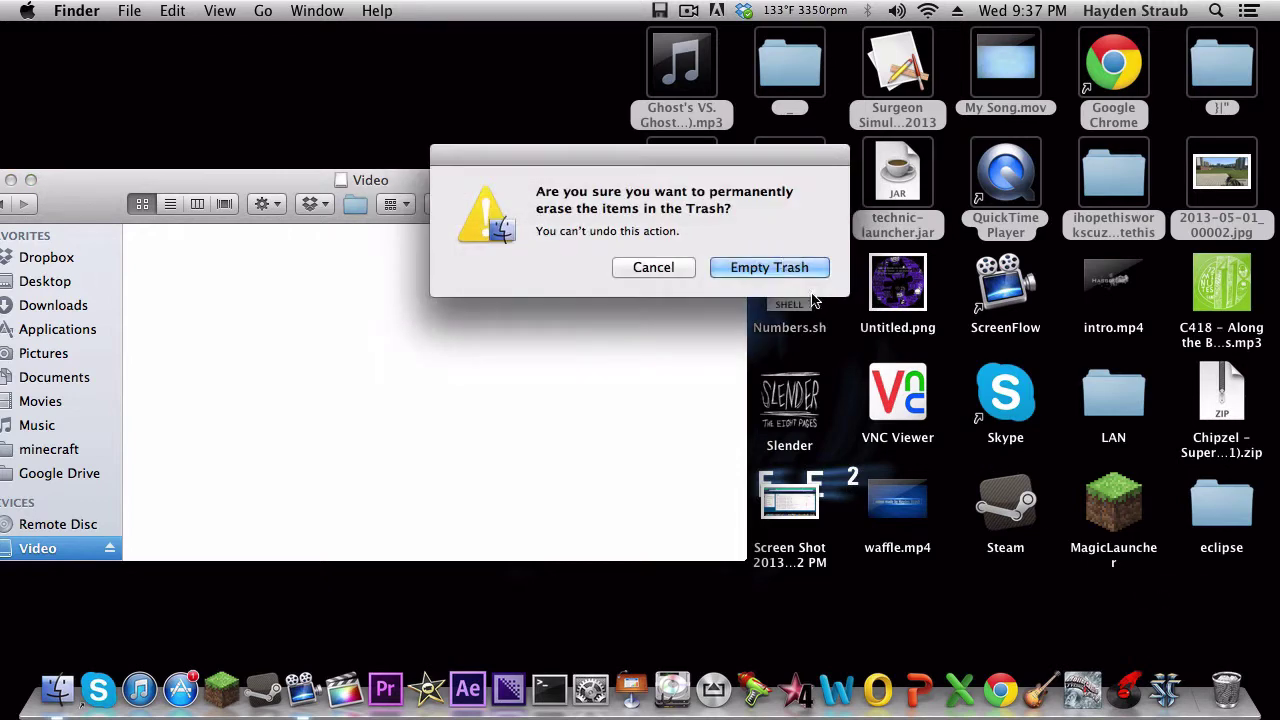
click(780, 266)
drag(486, 203, 556, 197)
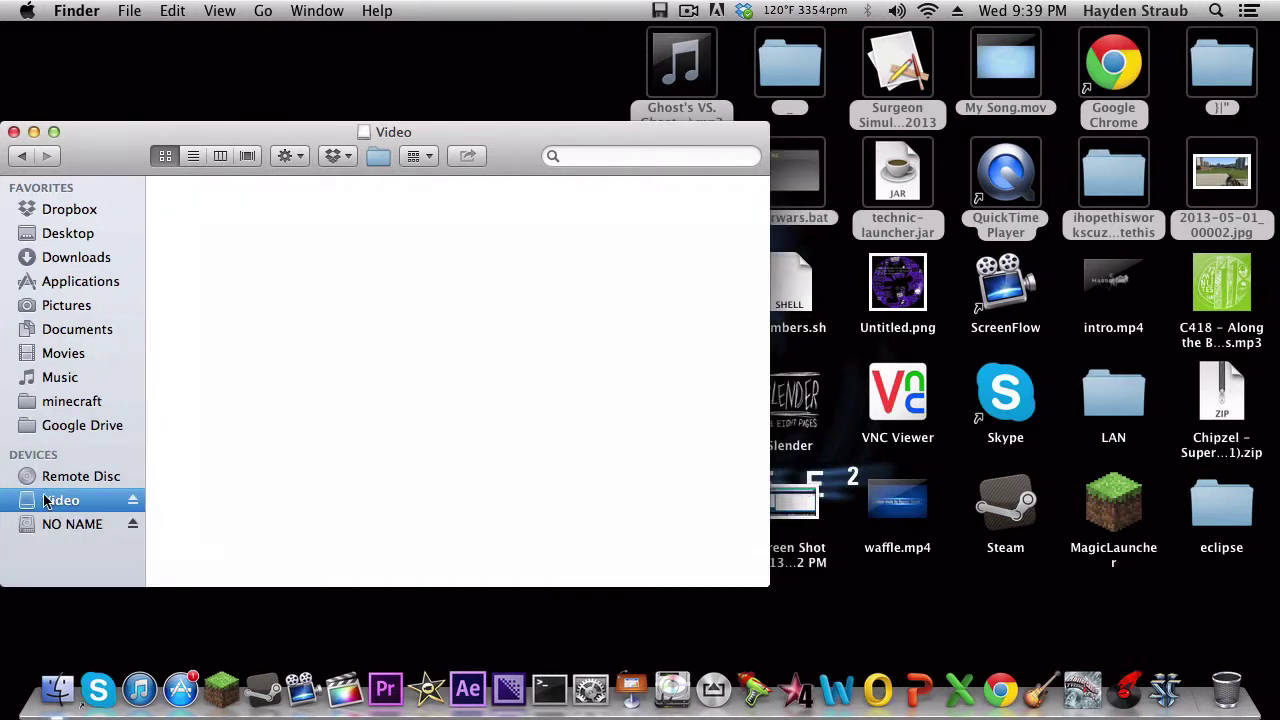
Start copying the selected desktop items to the NO NAME drive, and stop the copy partway.
click(69, 526)
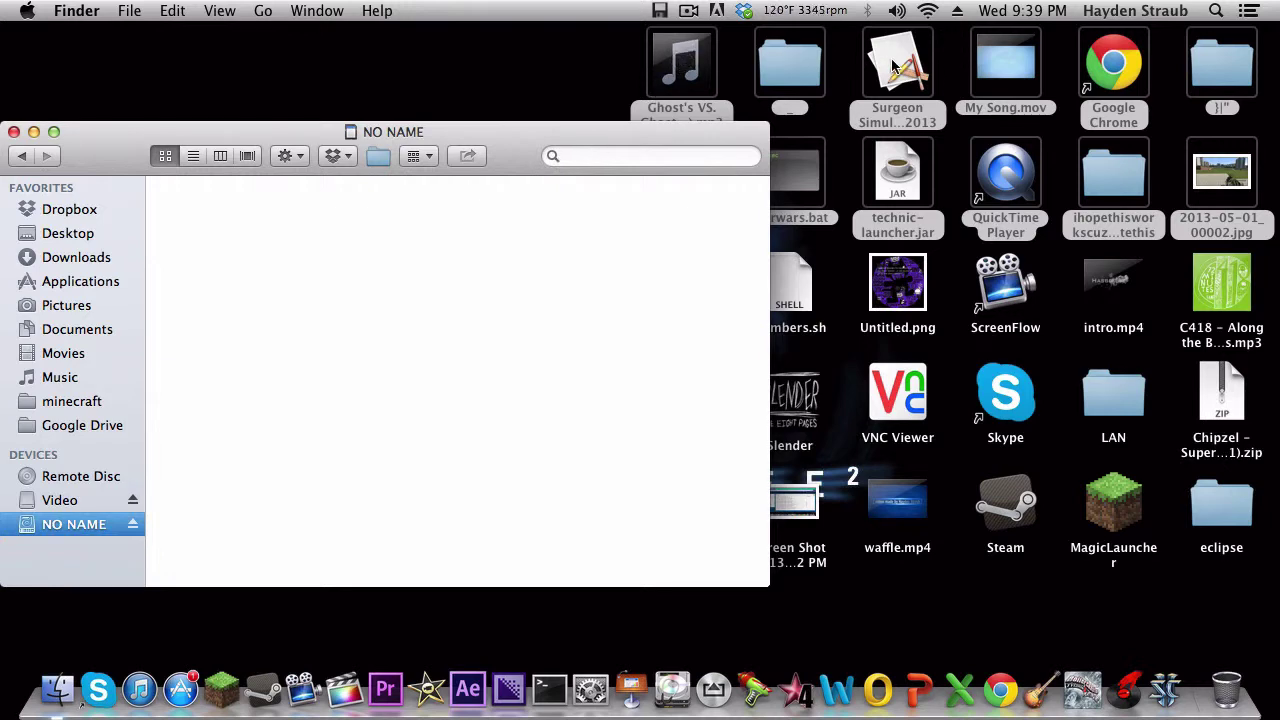
drag(890, 65, 510, 313)
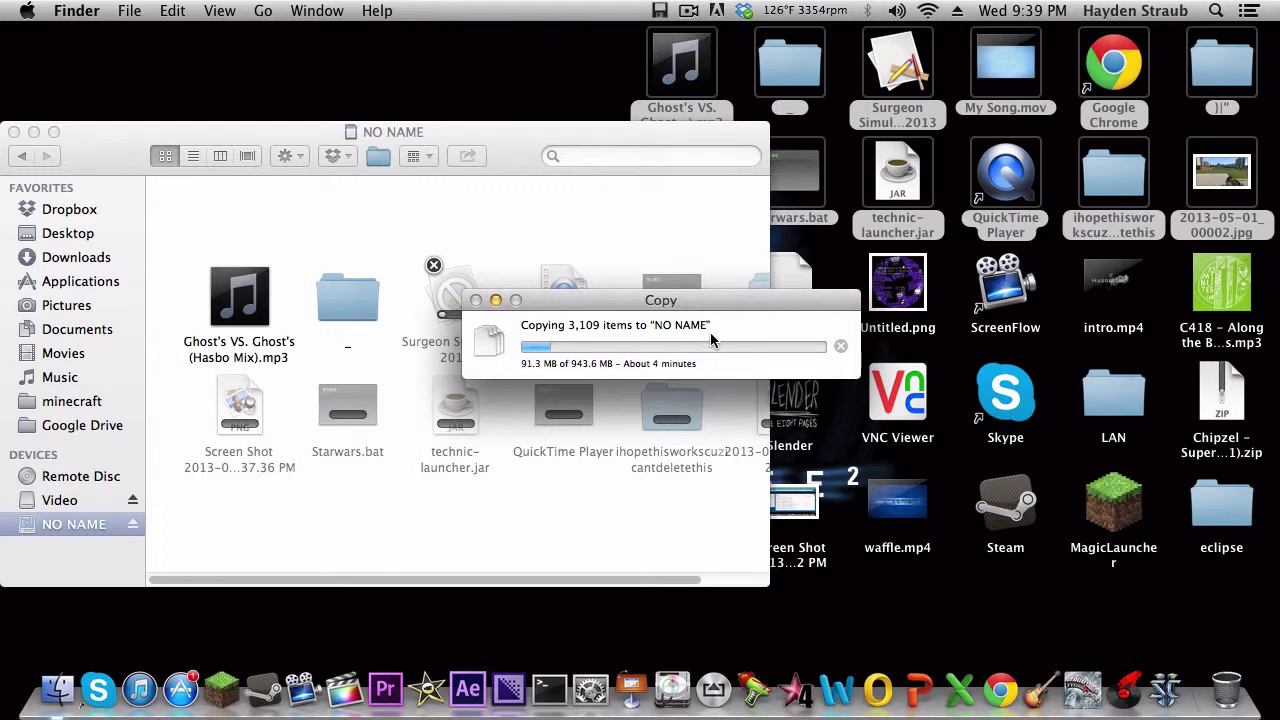
click(836, 346)
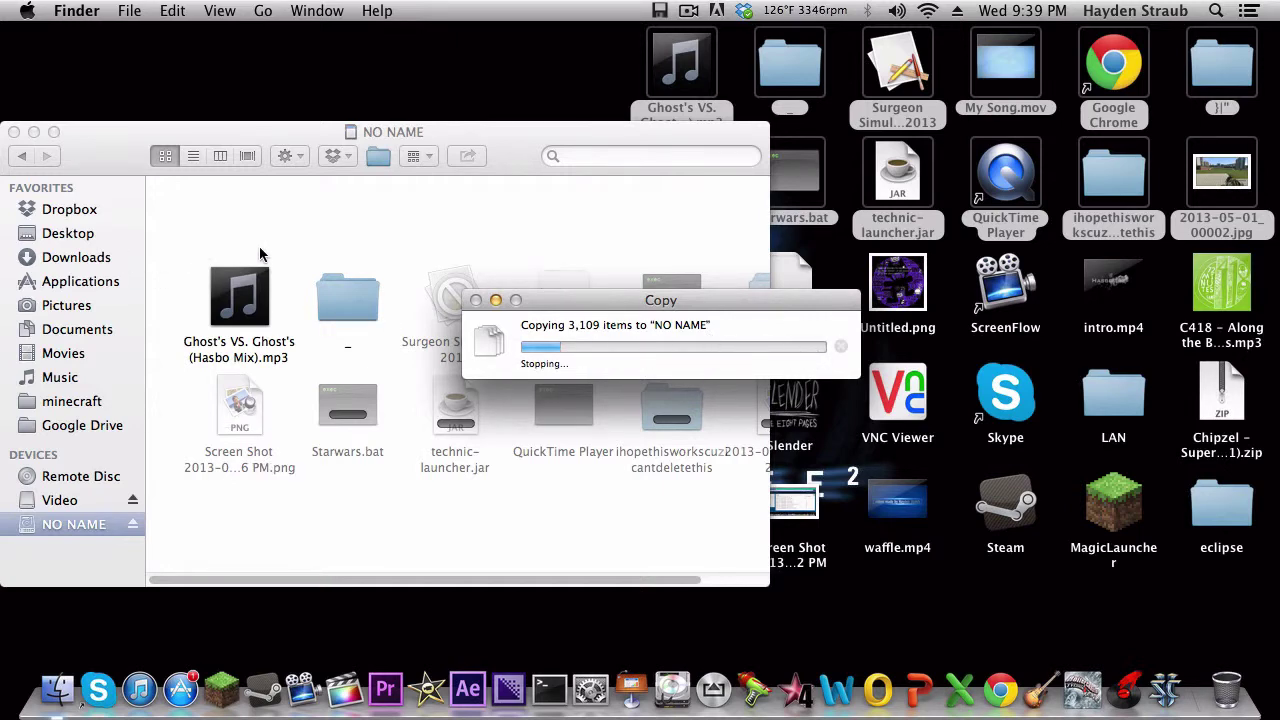
Move the partly copied items on the NO NAME drive to the Trash, continuing despite items being in use.
drag(190, 252, 523, 373)
right_click(462, 266)
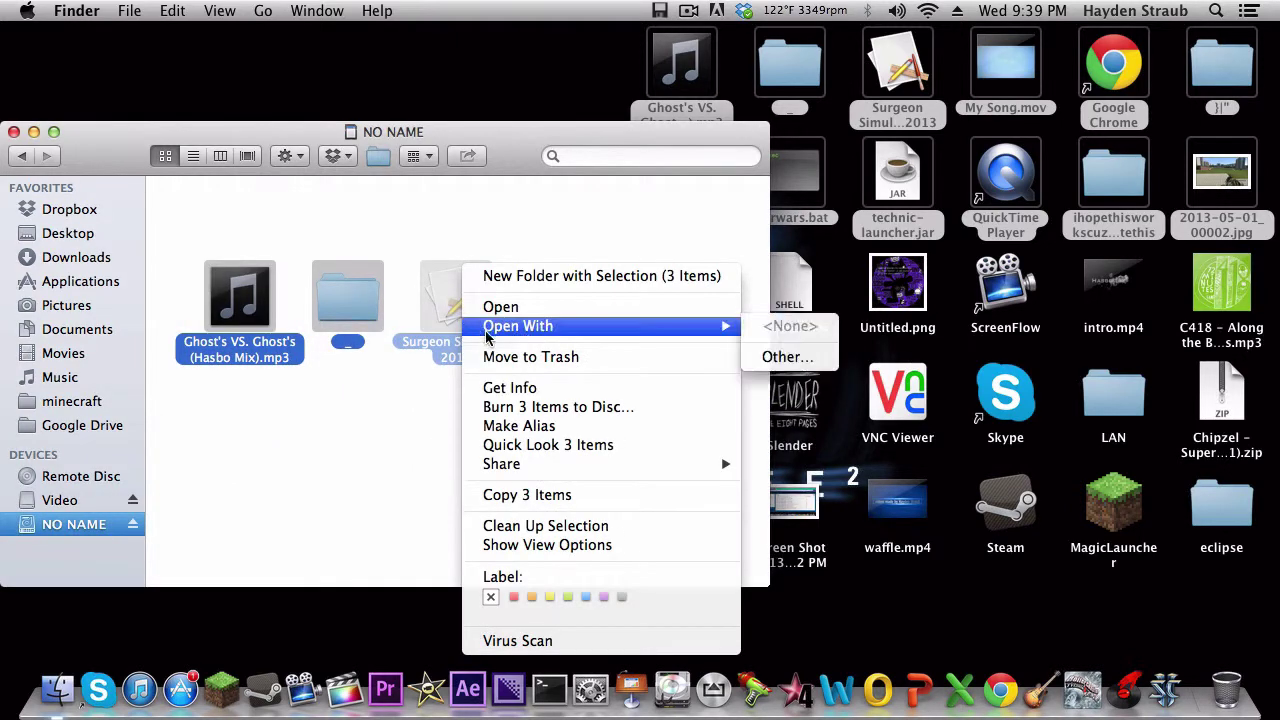
click(567, 358)
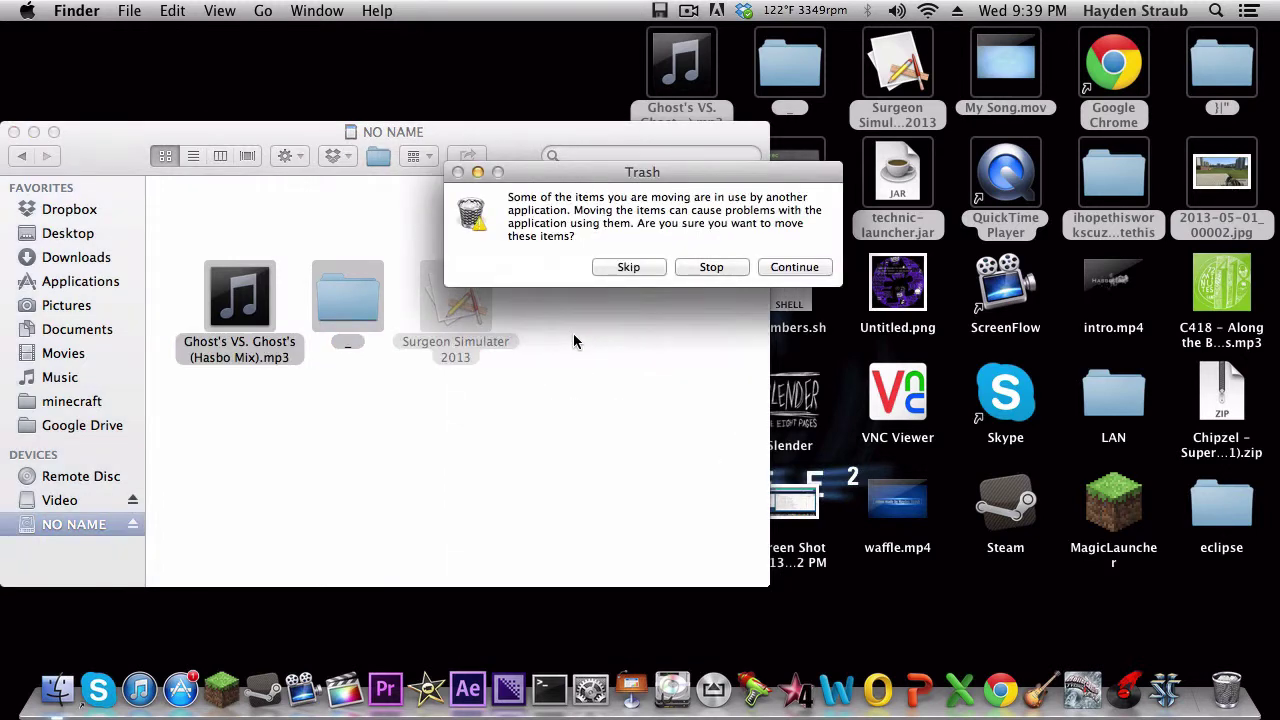
click(794, 267)
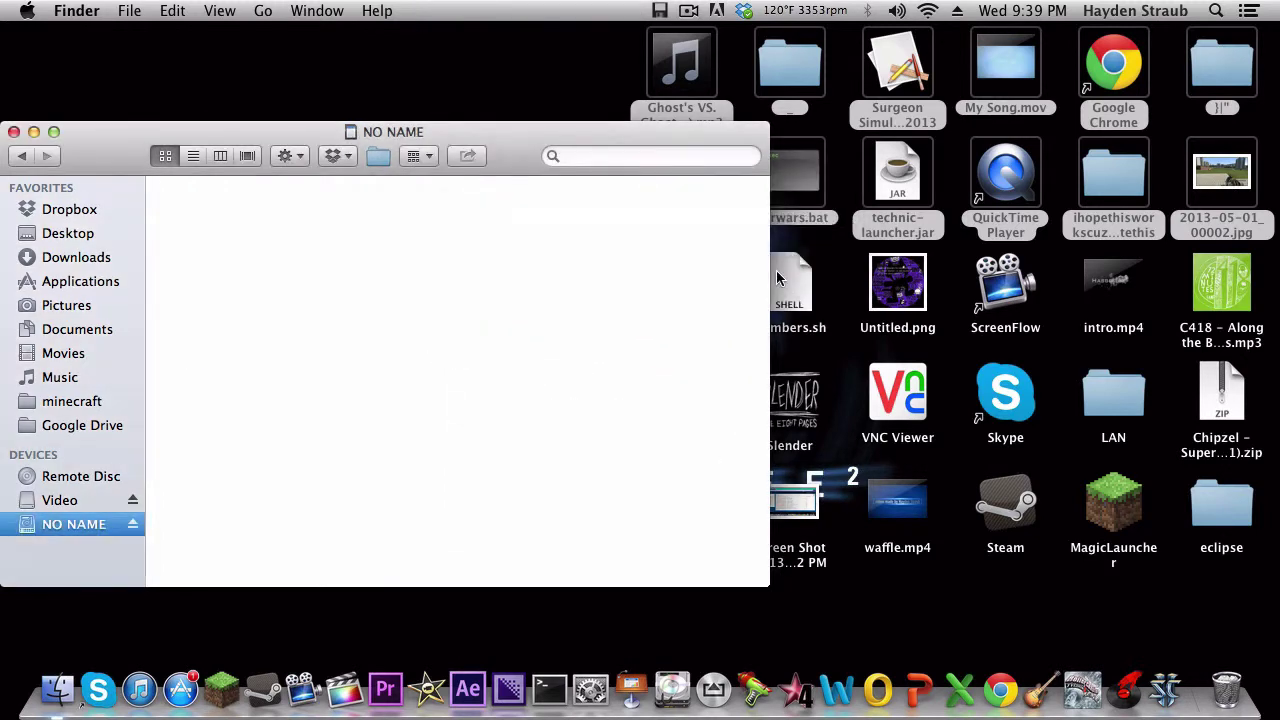
Copy the same selected desktop items to the Video disk again.
click(120, 500)
drag(680, 62, 305, 258)
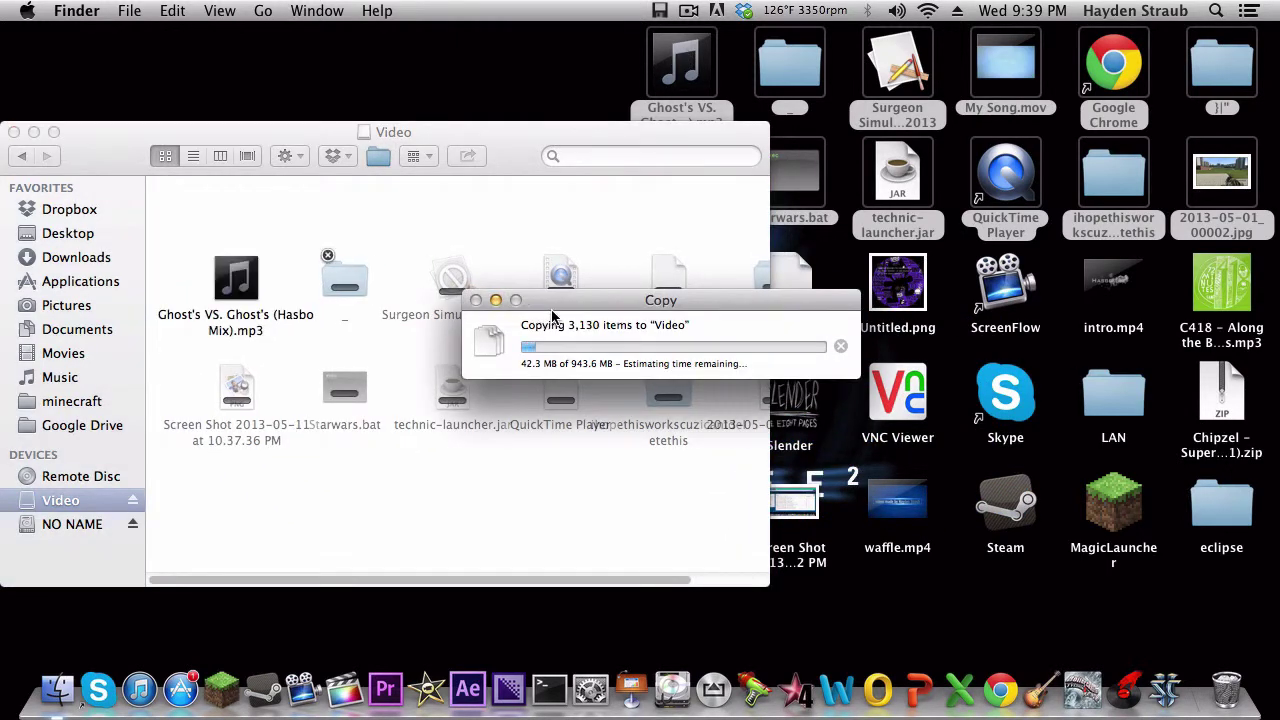
drag(568, 300, 519, 300)
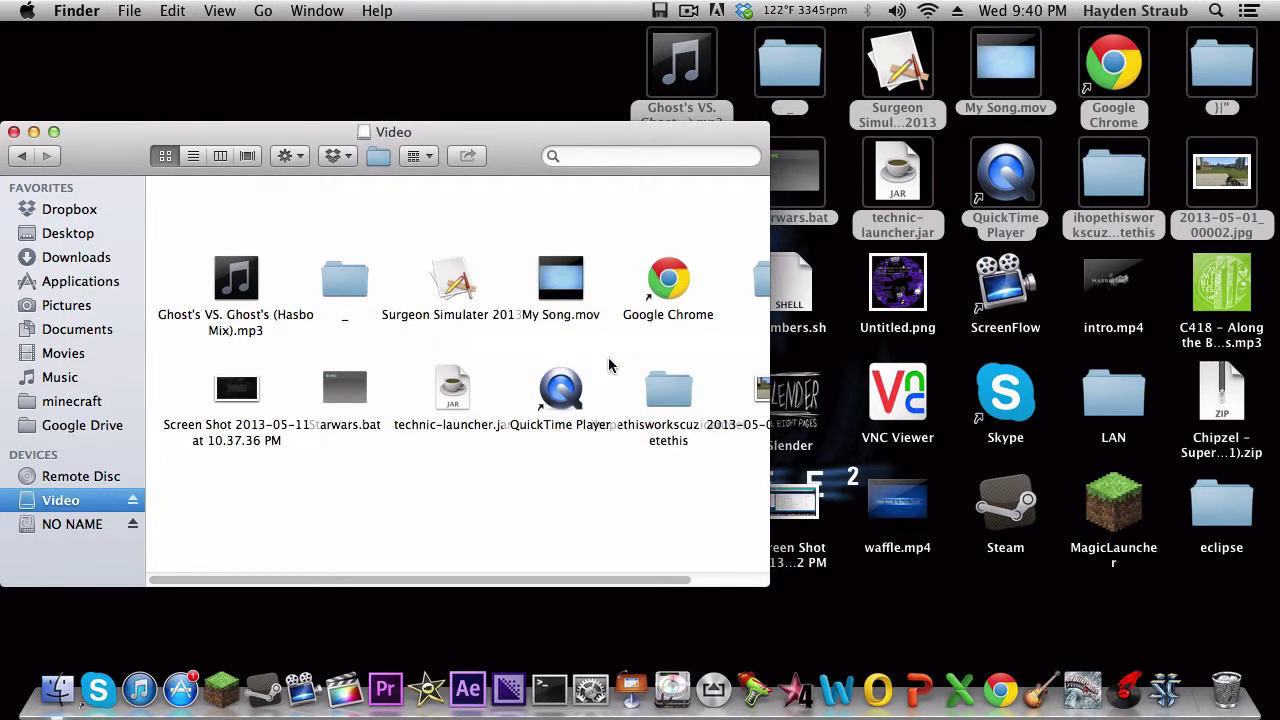
Move all twelve items on the Video disk to the Trash.
drag(250, 222, 700, 450)
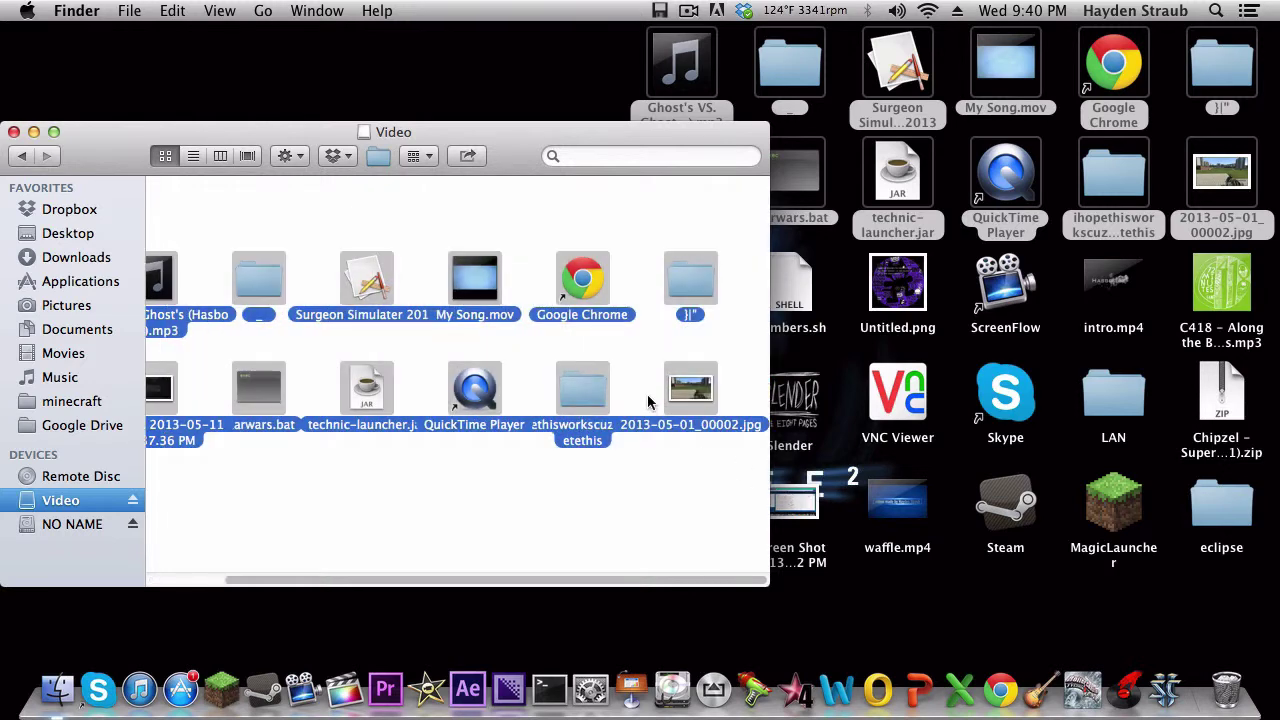
right_click(680, 393)
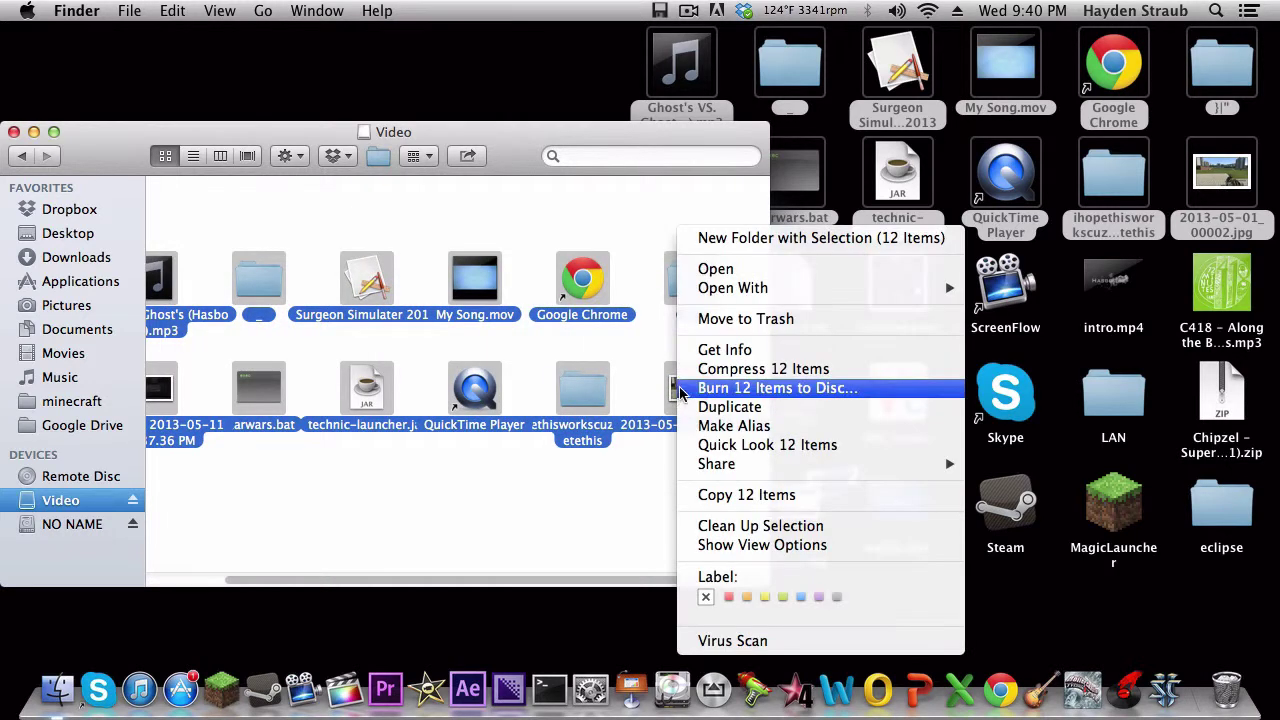
click(742, 319)
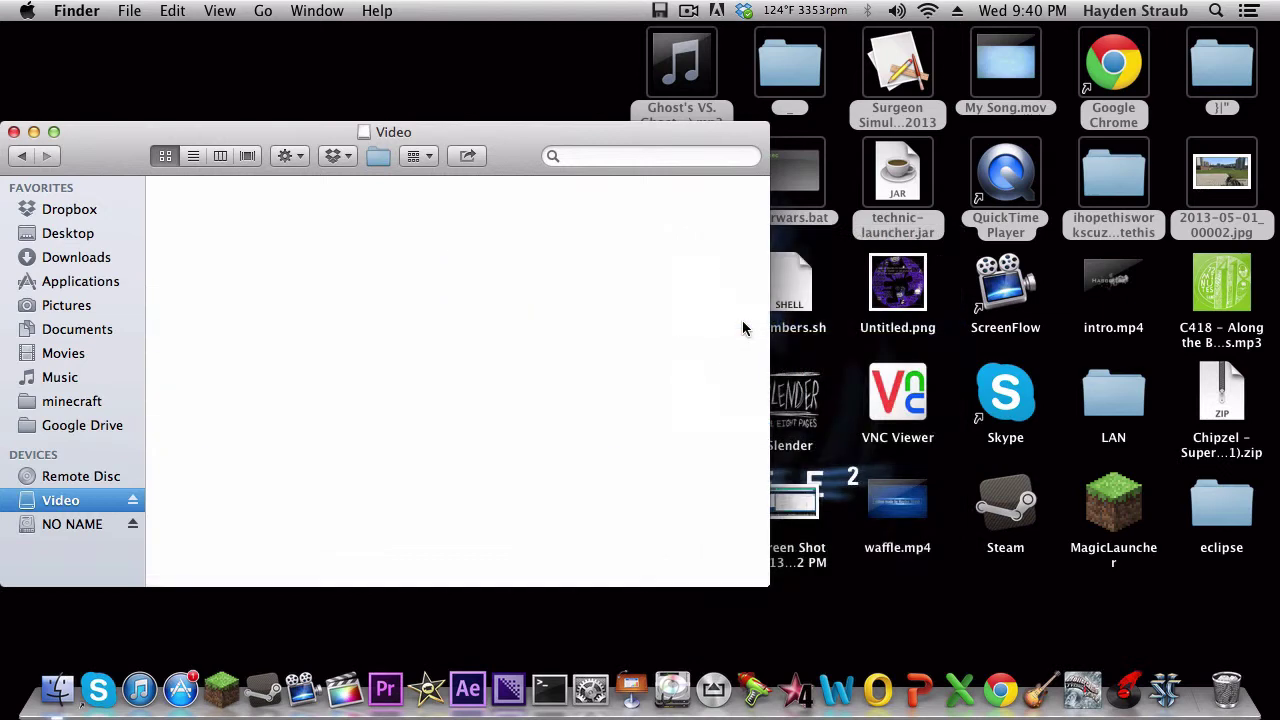
Empty the Trash, permanently erasing the items moved there from both disks.
right_click(1211, 664)
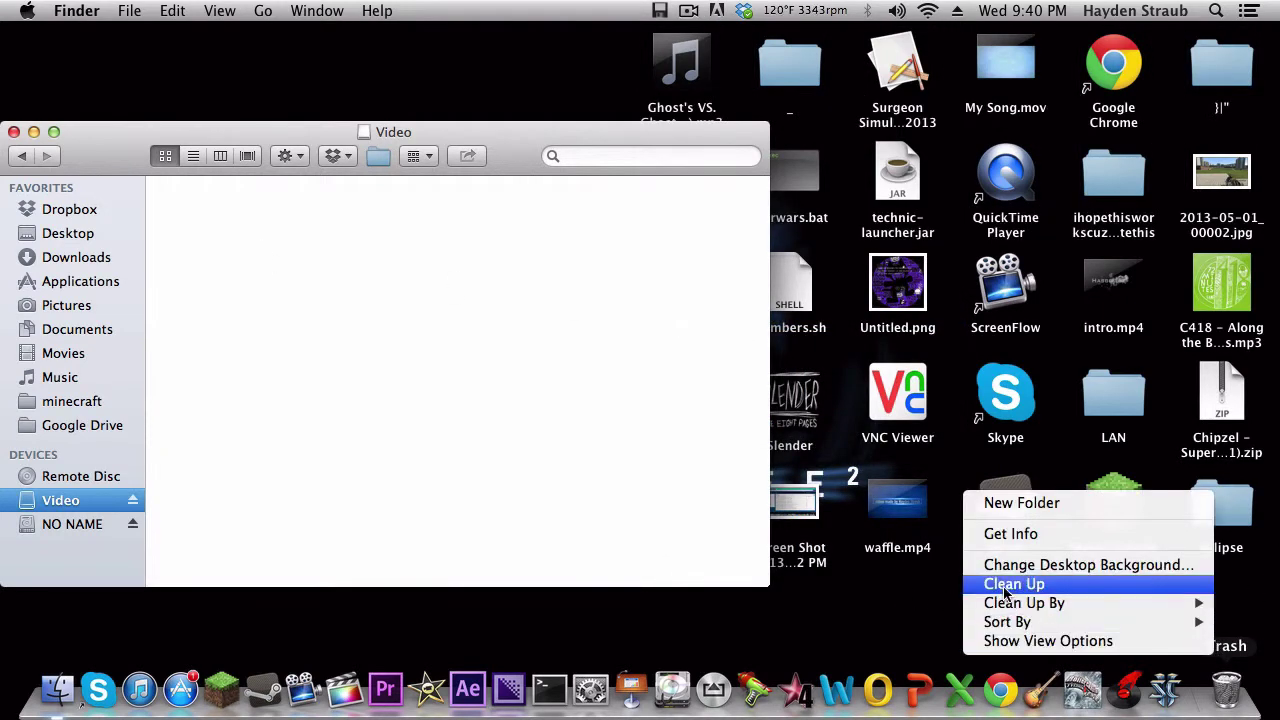
click(916, 608)
right_click(1234, 668)
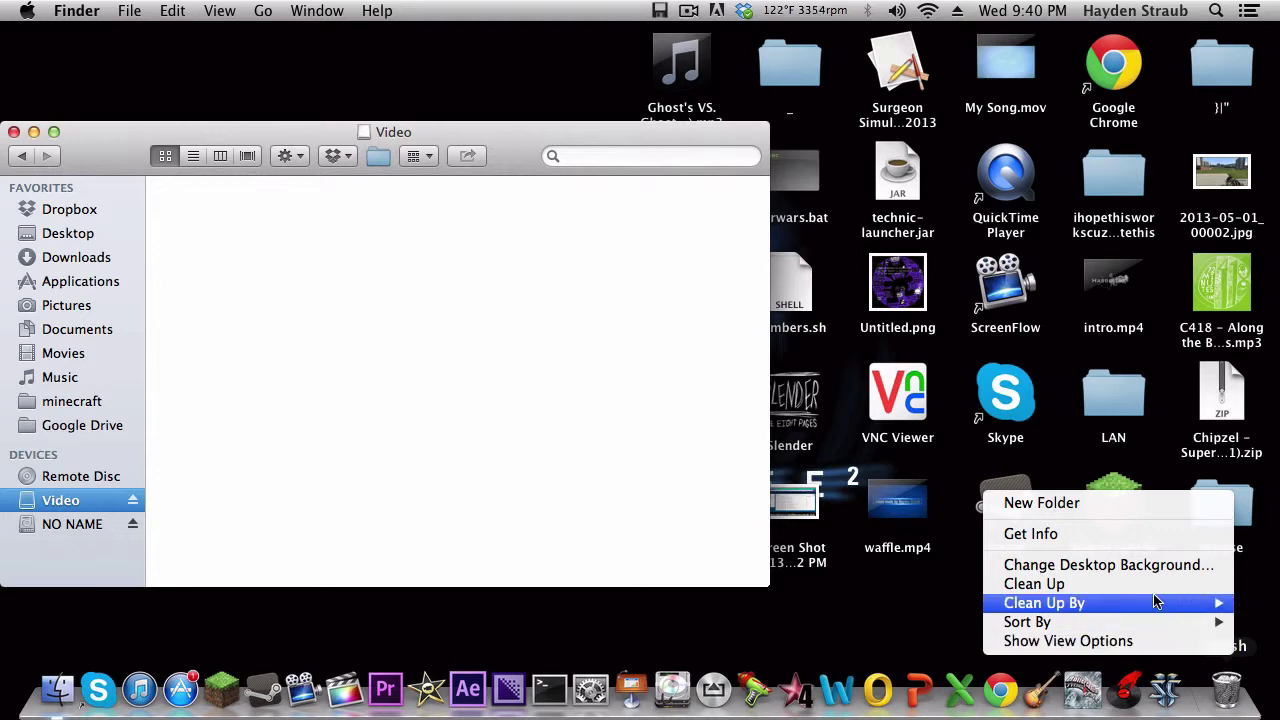
click(760, 607)
right_click(1210, 686)
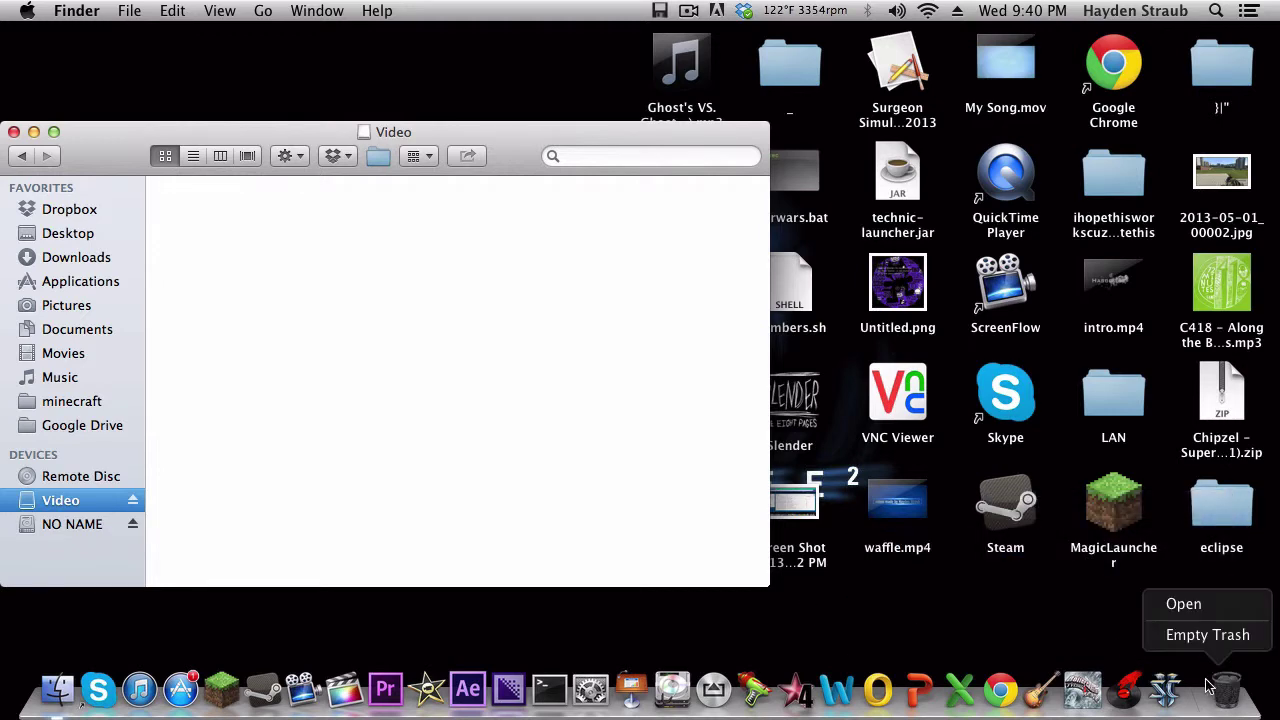
click(1177, 636)
click(762, 274)
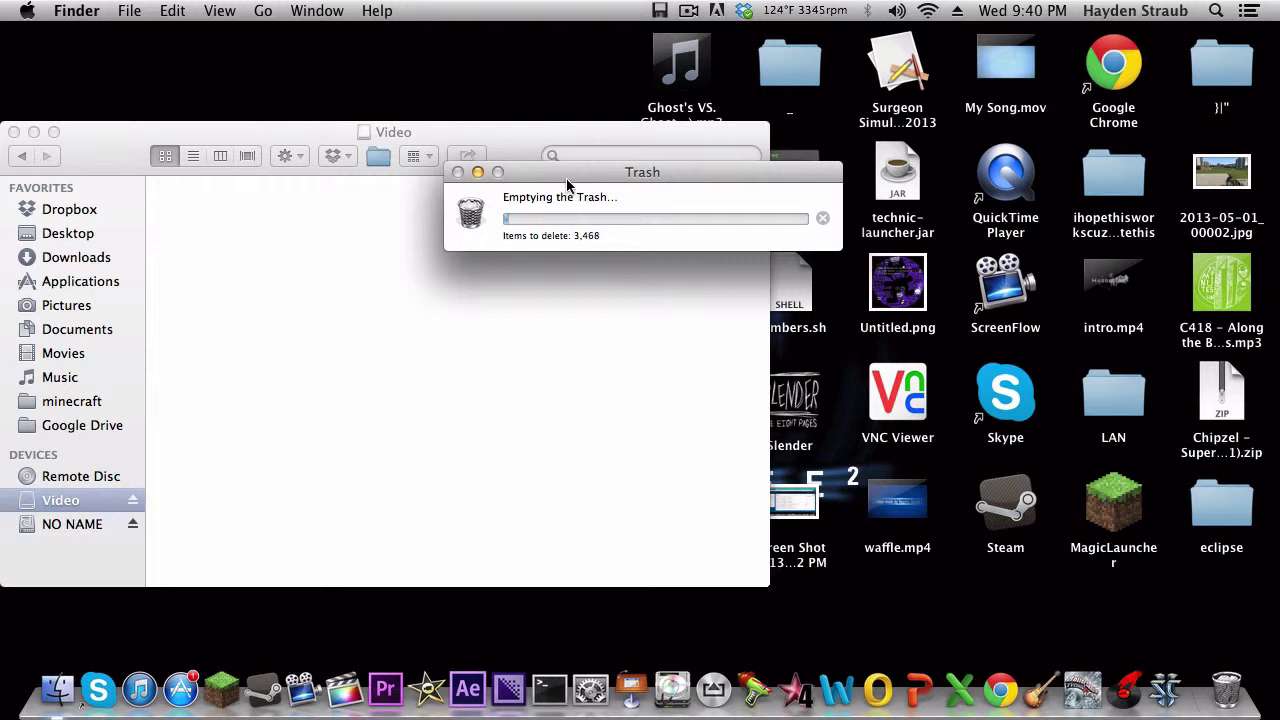
drag(567, 182, 411, 216)
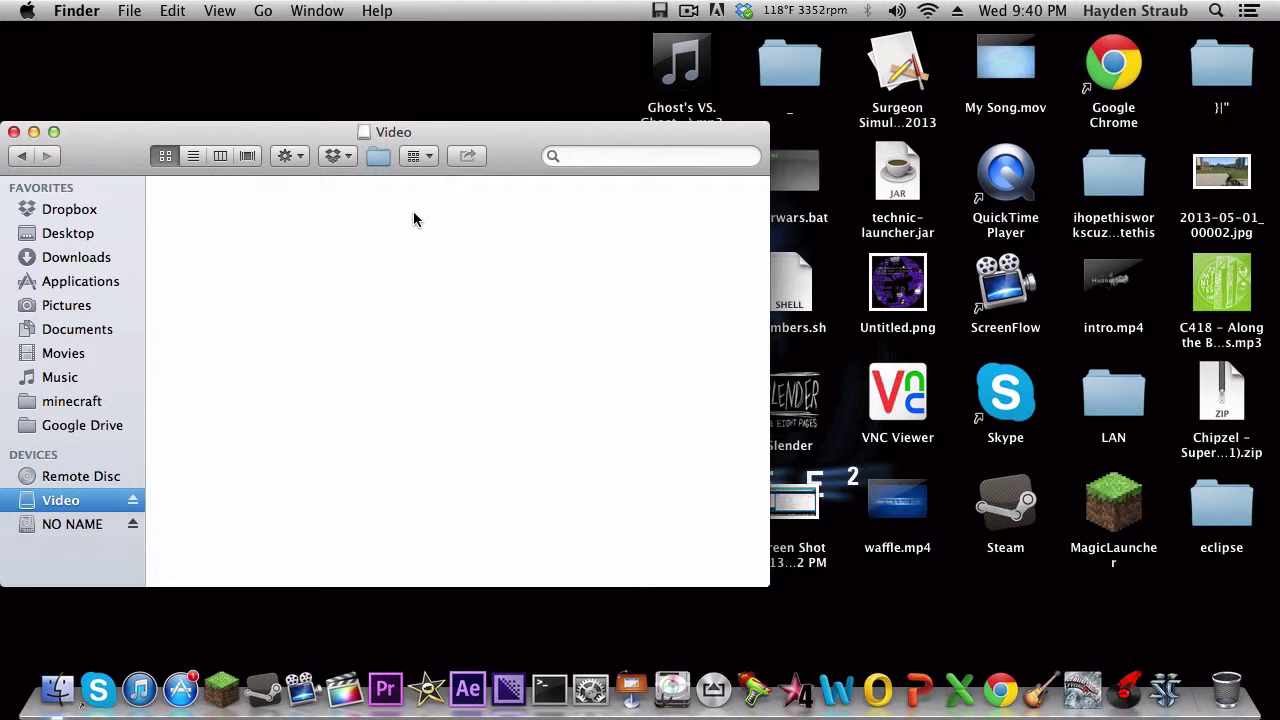
Eject the Video RAM disk, then open a new Finder window and eject the NO NAME drive.
click(132, 500)
click(52, 694)
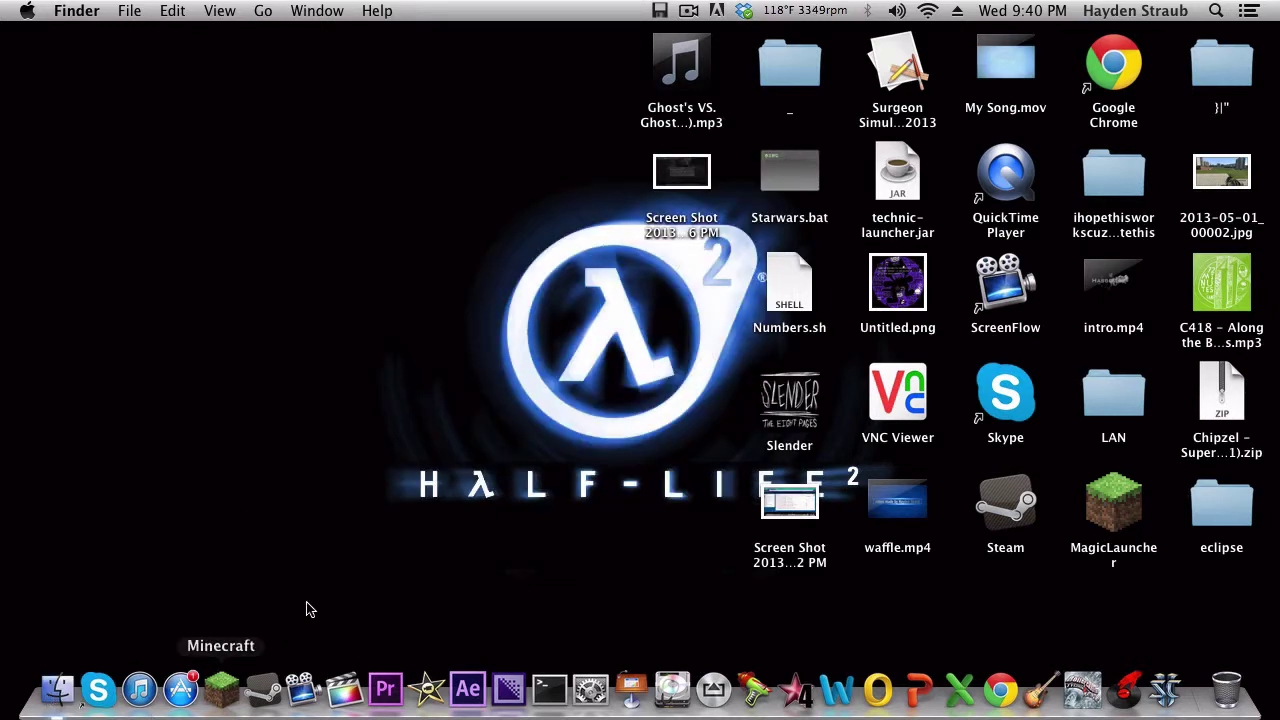
click(512, 567)
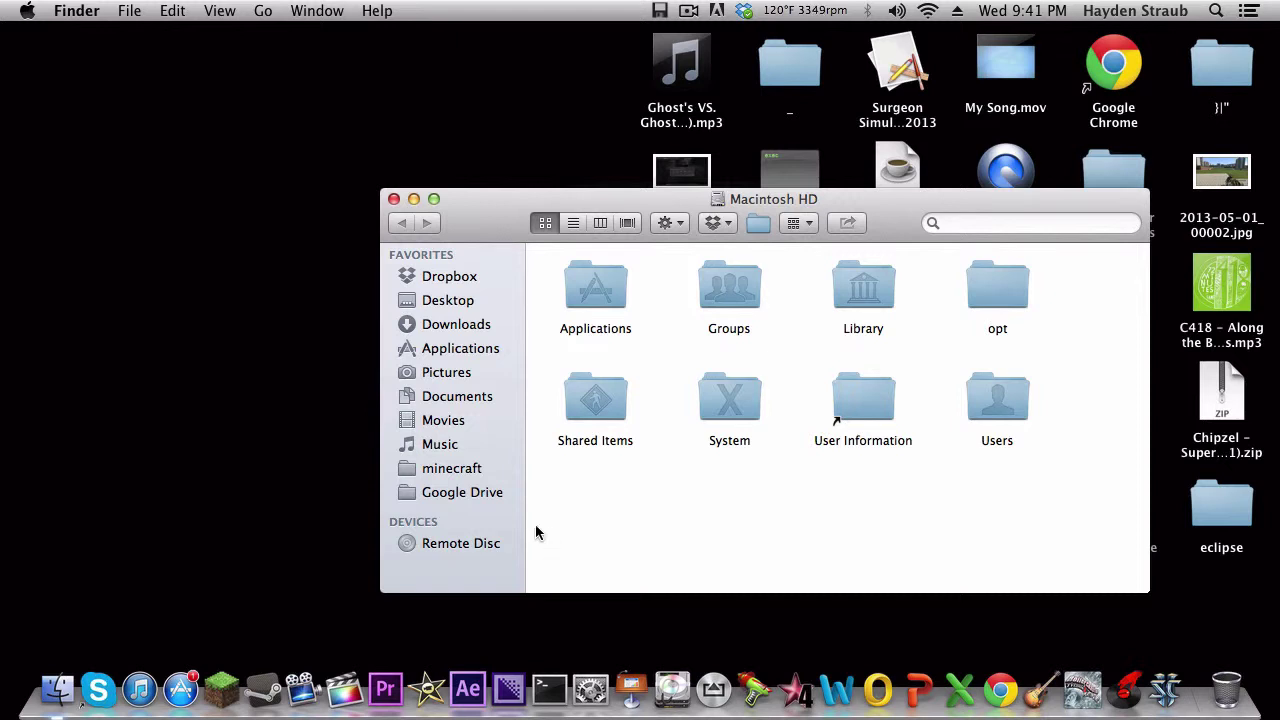
Open the form for a new TmpDisk and try to create a 3072 MB disk without entering a name.
click(650, 10)
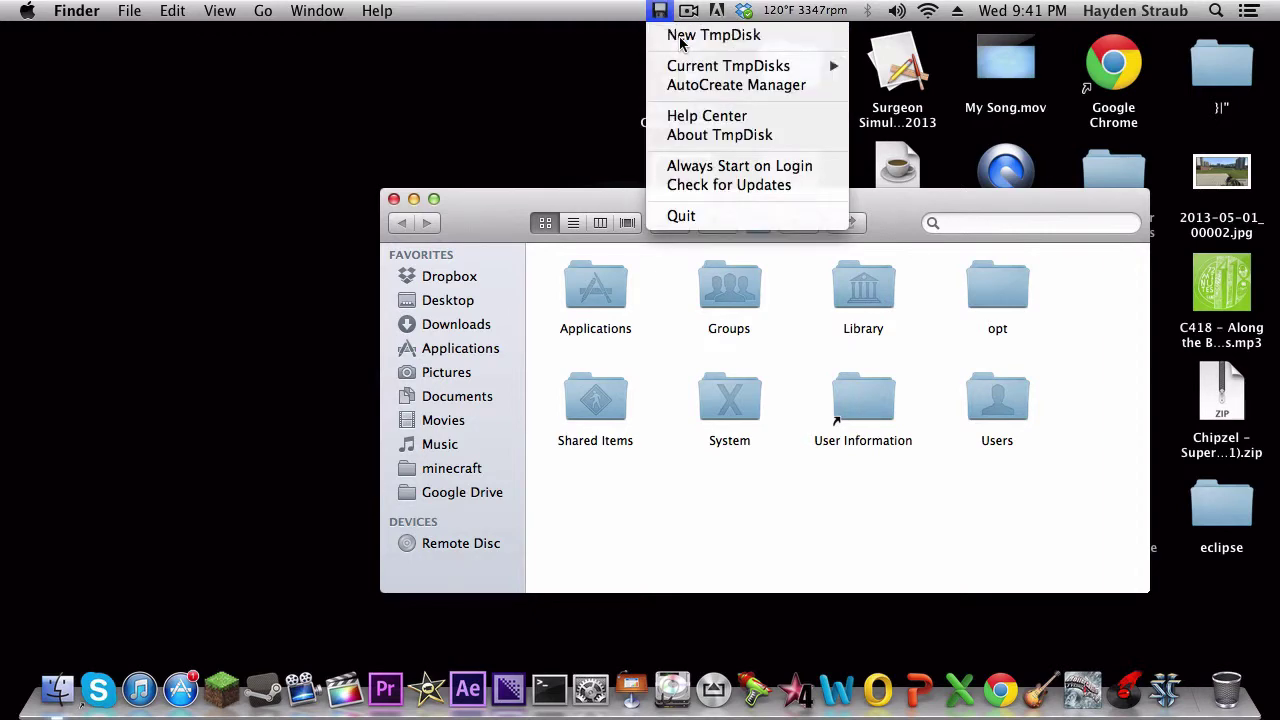
click(680, 33)
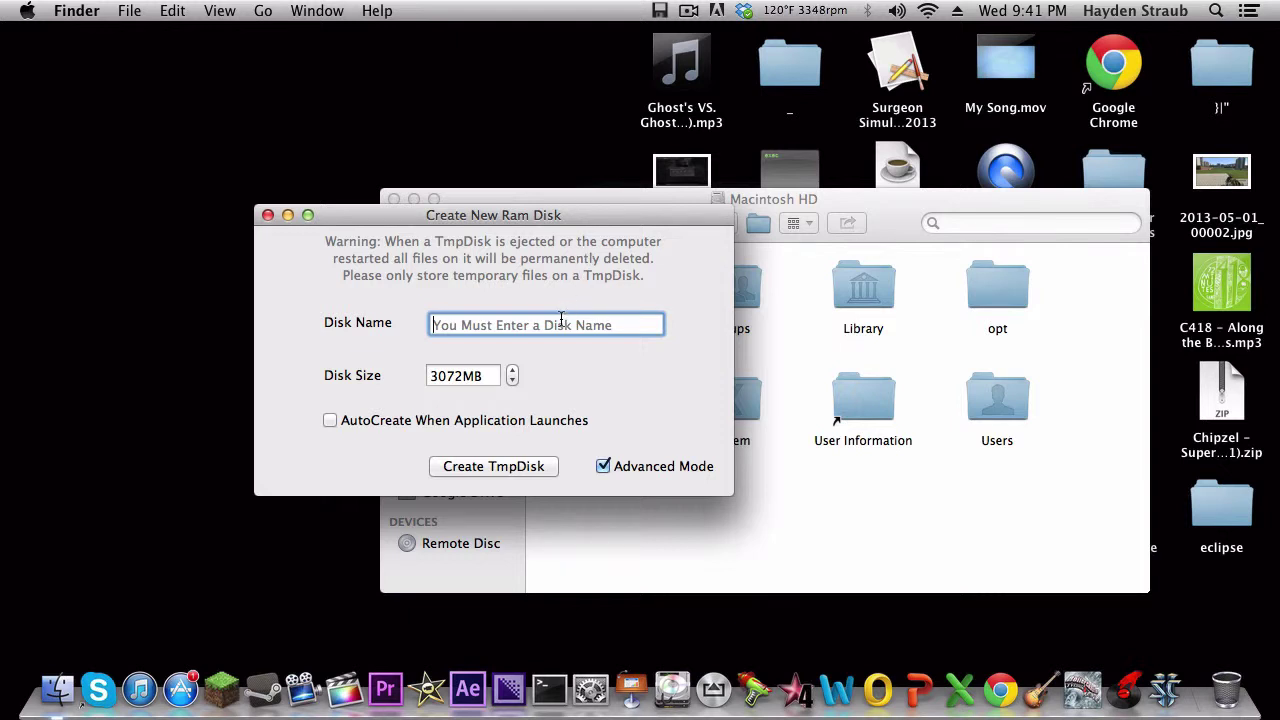
click(478, 462)
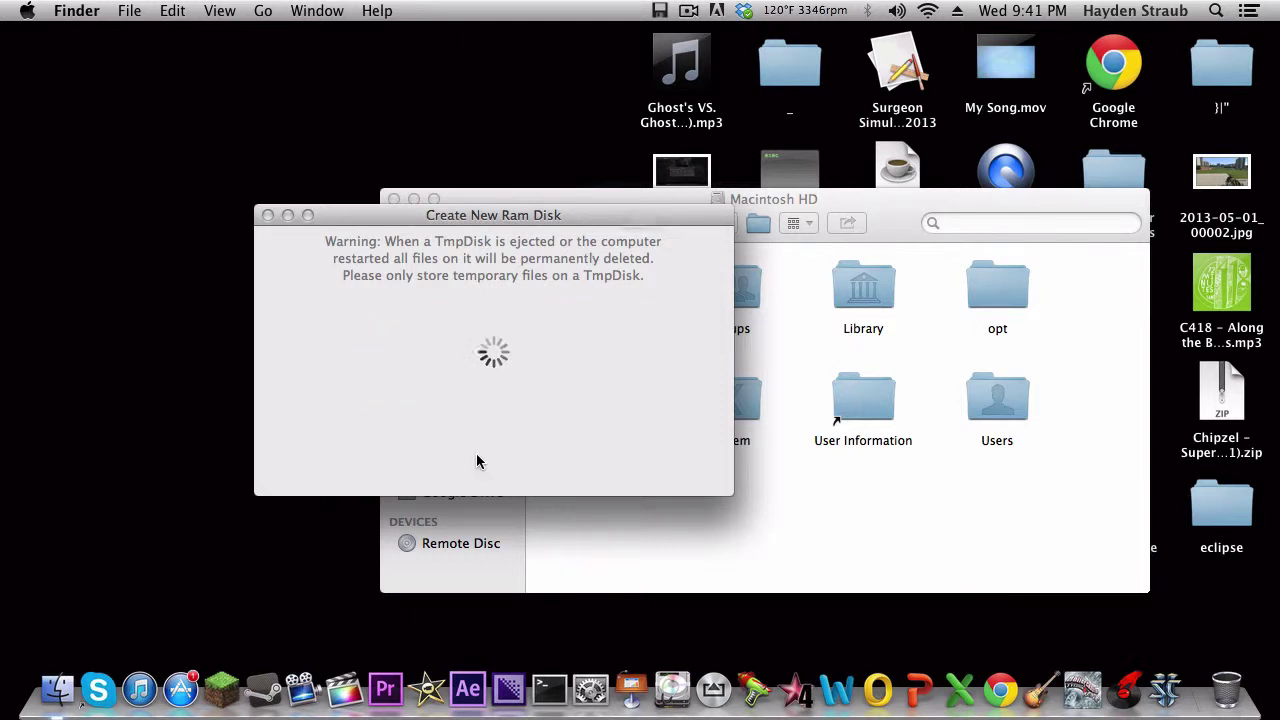
click(788, 265)
click(340, 350)
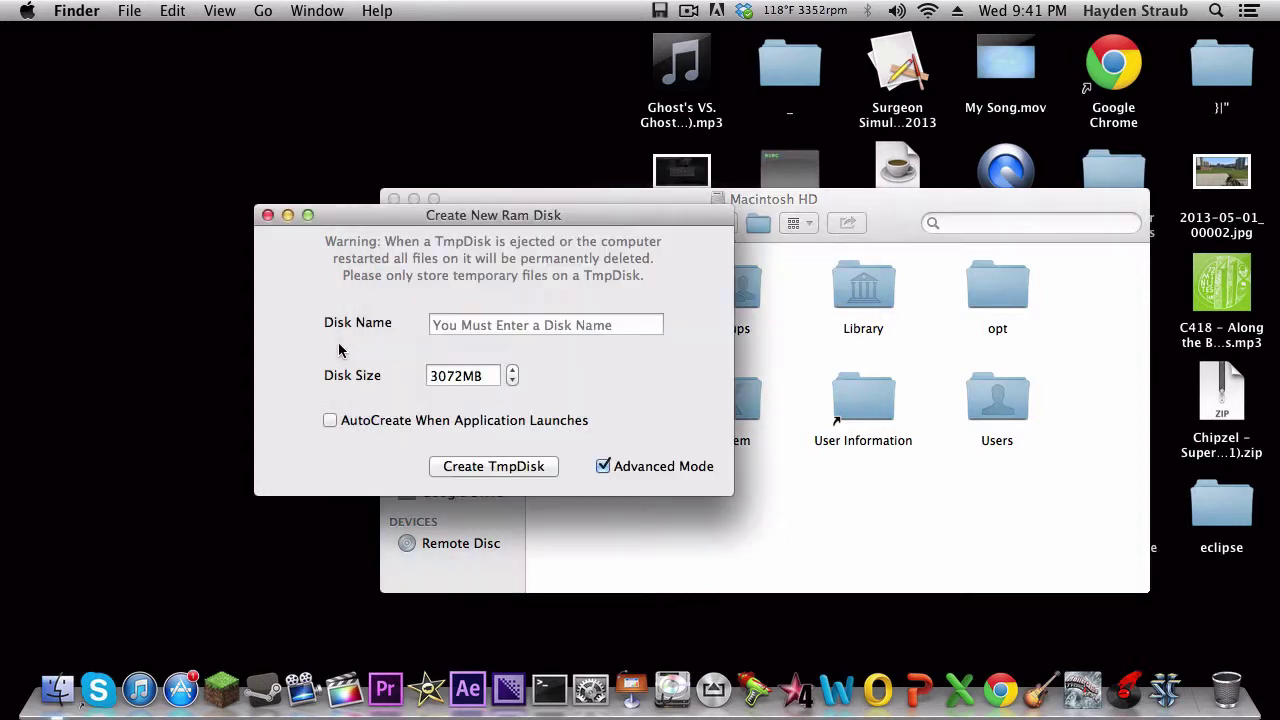
Turn off Advanced Mode, name the disk "j fdntingdj;" and create it as a 16 MB TmpDisk.
click(466, 322)
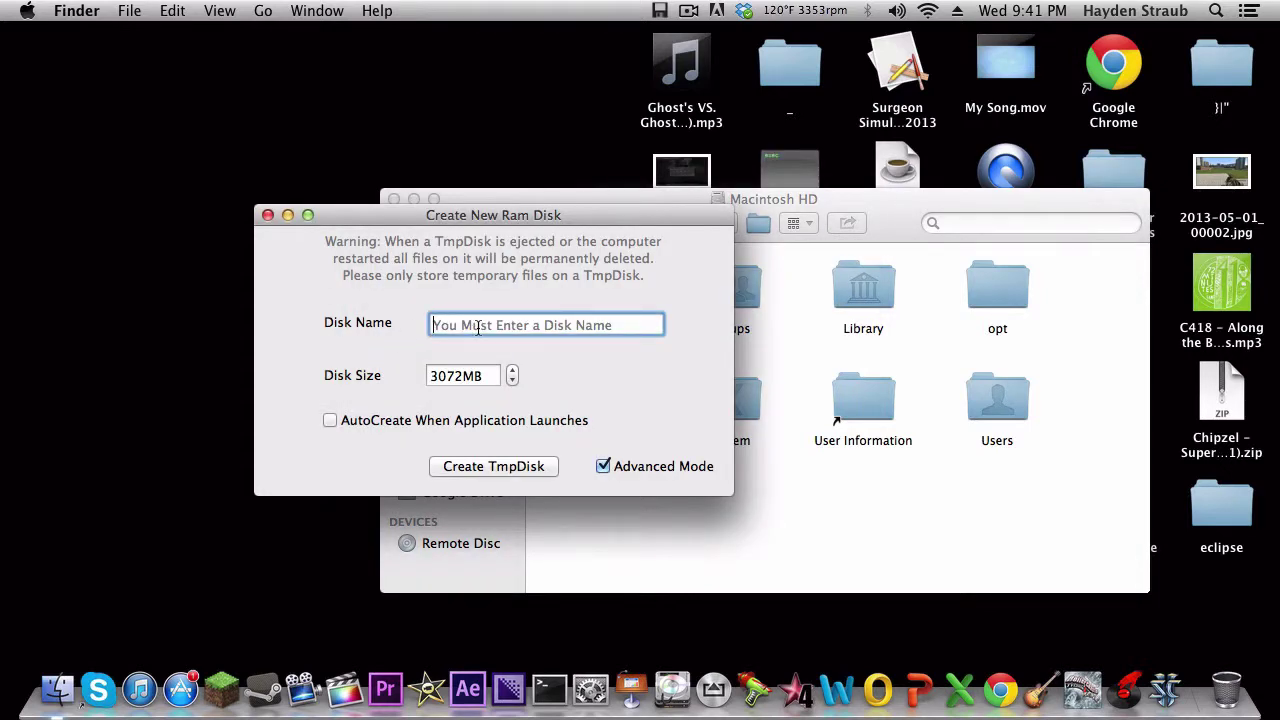
click(636, 469)
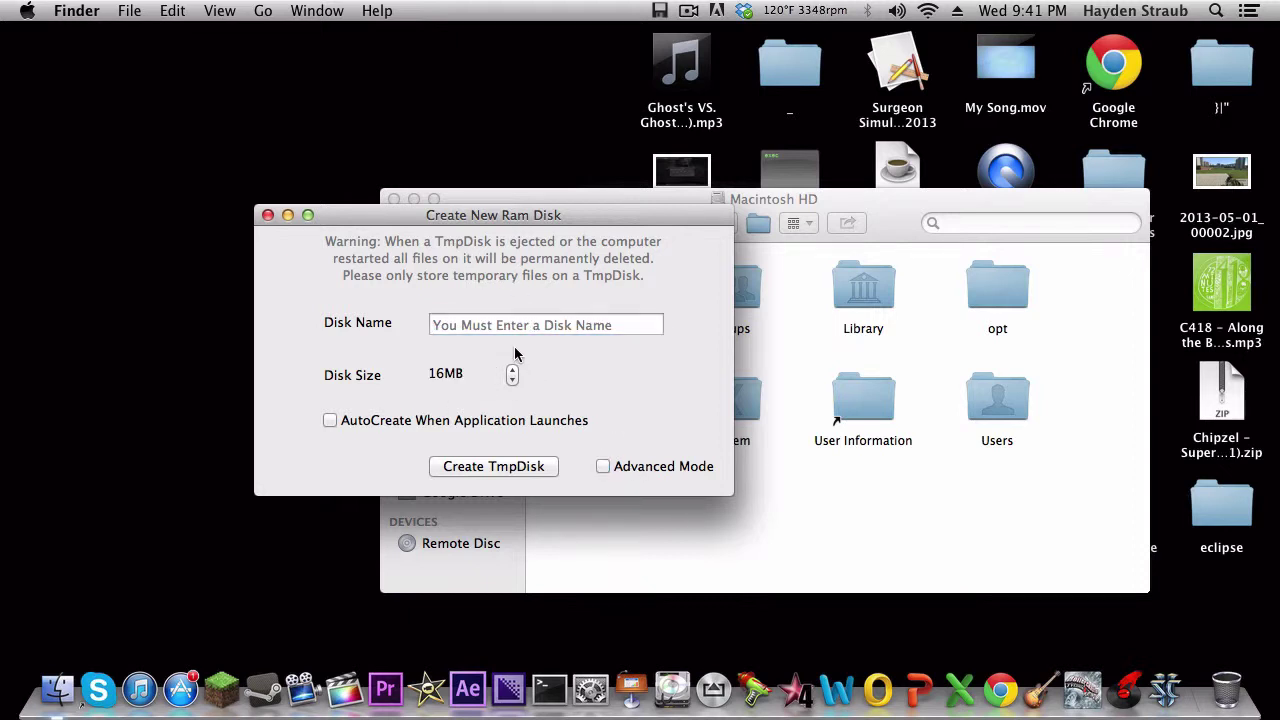
click(506, 326)
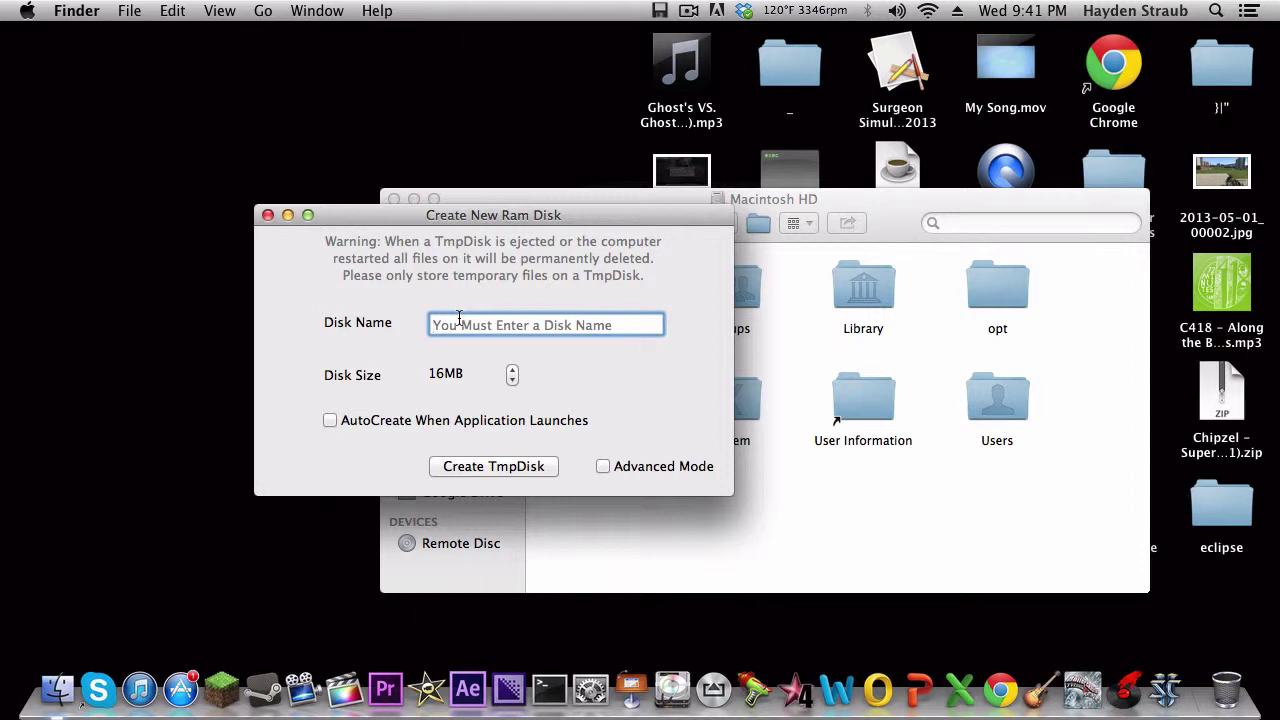
text(j fdntingdj;)
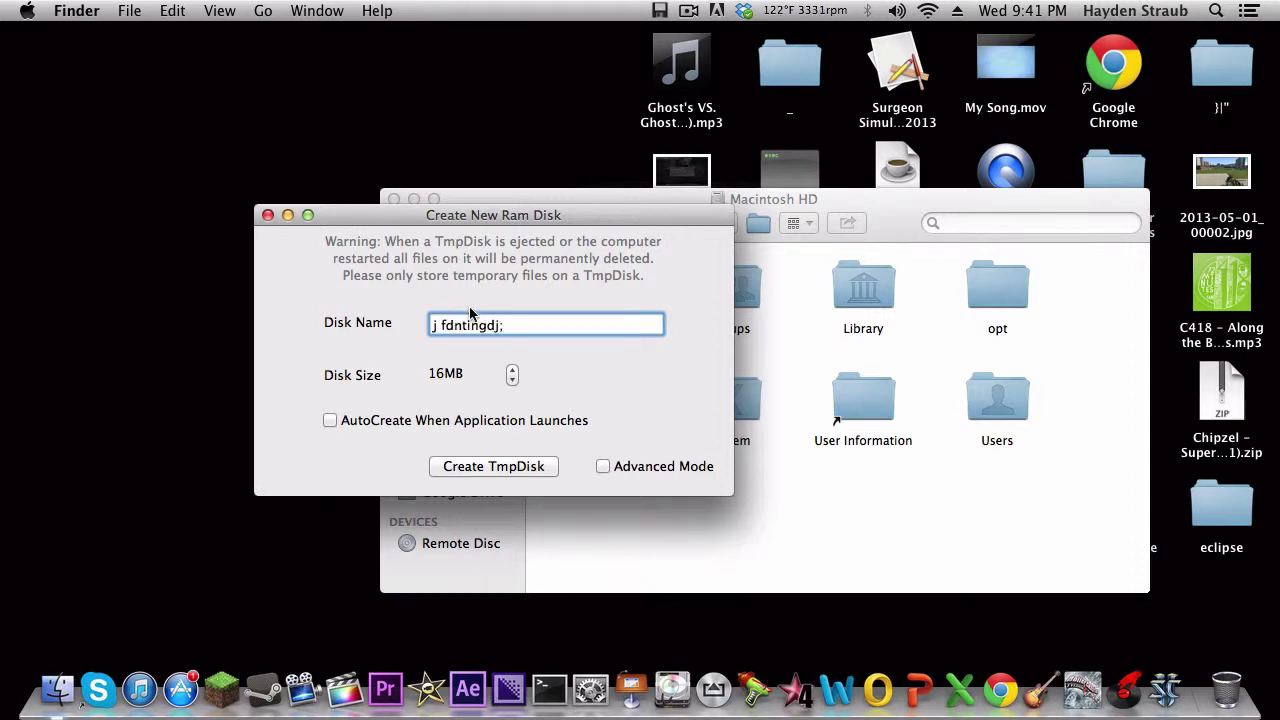
click(480, 466)
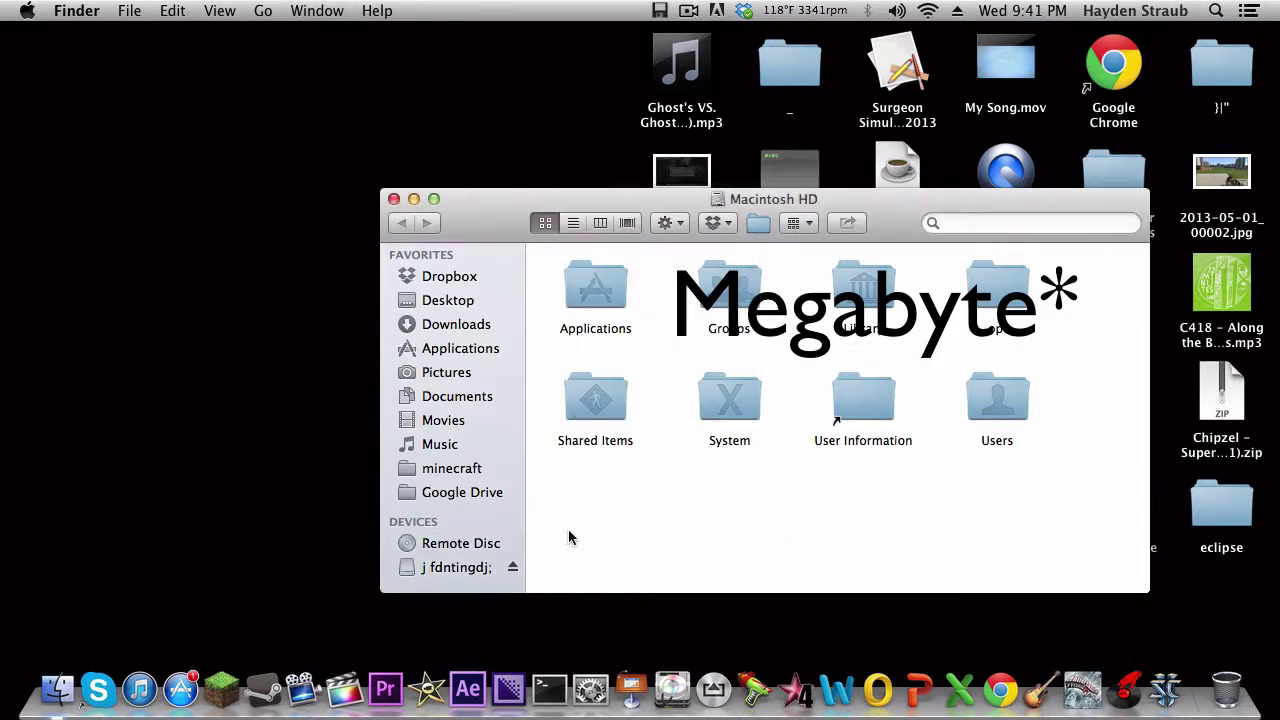
Eject the "j fdntingdj;" disk and quit TmpDisk.
drag(447, 226, 344, 183)
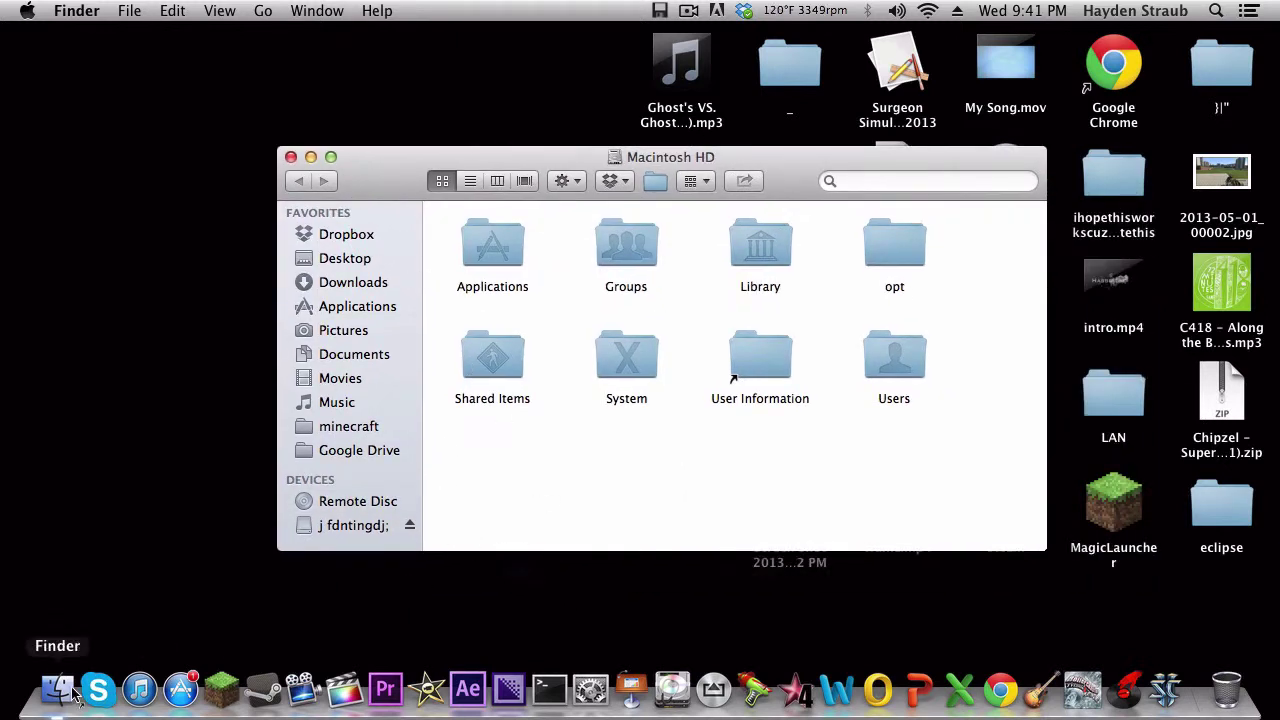
click(409, 526)
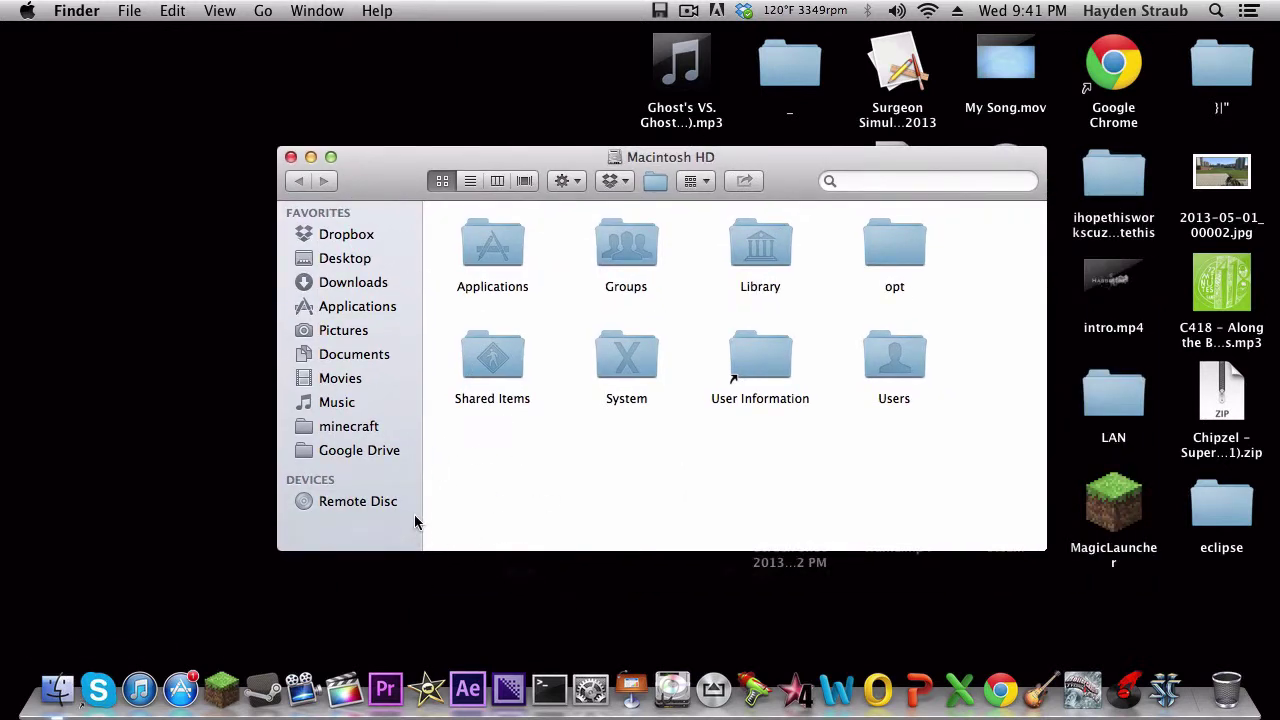
click(664, 10)
click(692, 214)
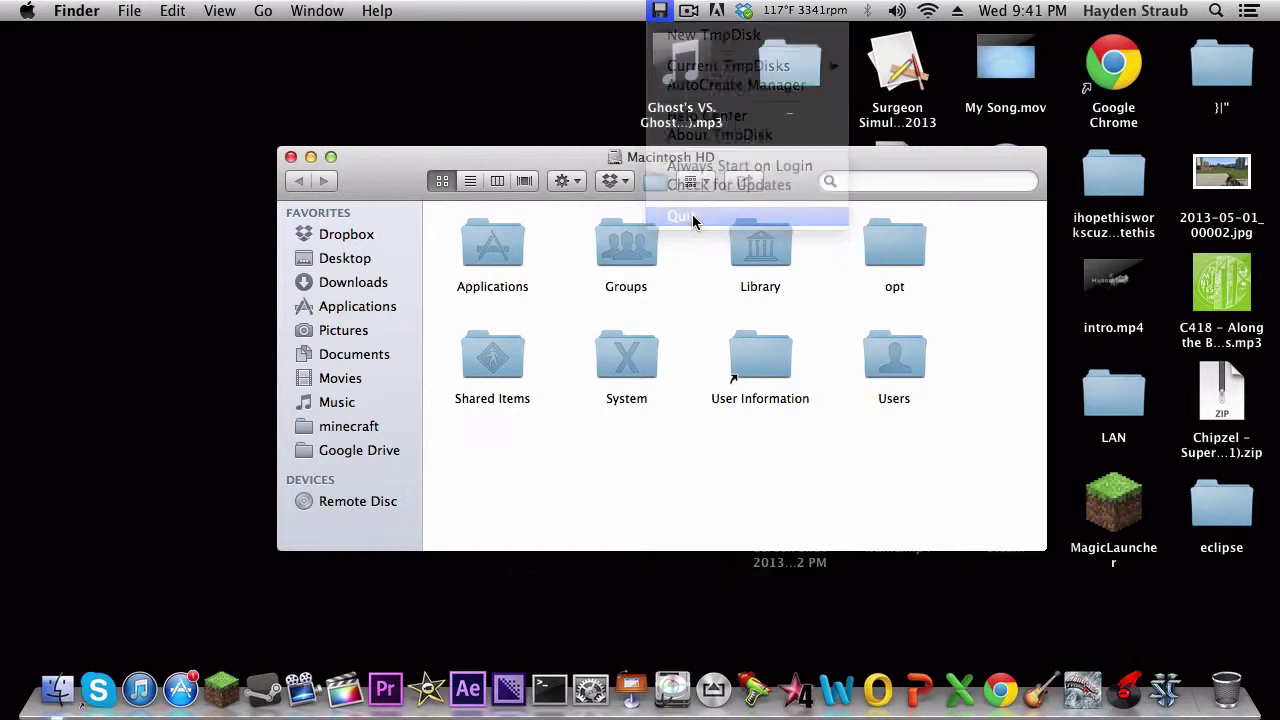